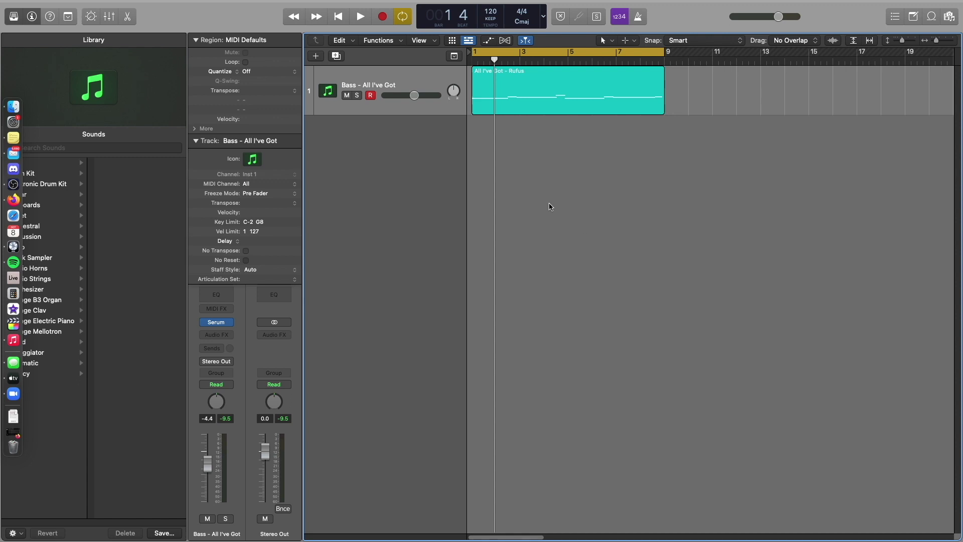
Play the bass region and examine its notes in the piano roll.
key(y)
key(space)
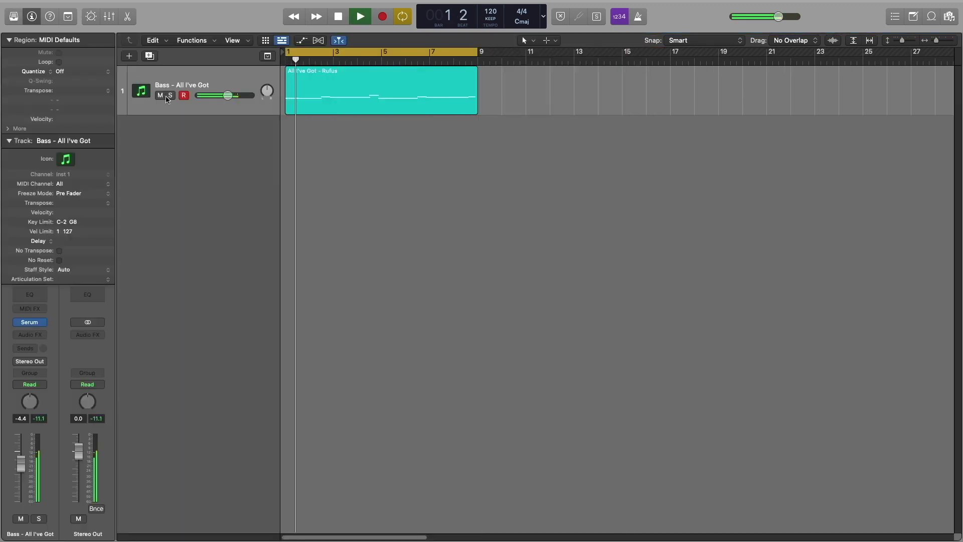
double_click(320, 92)
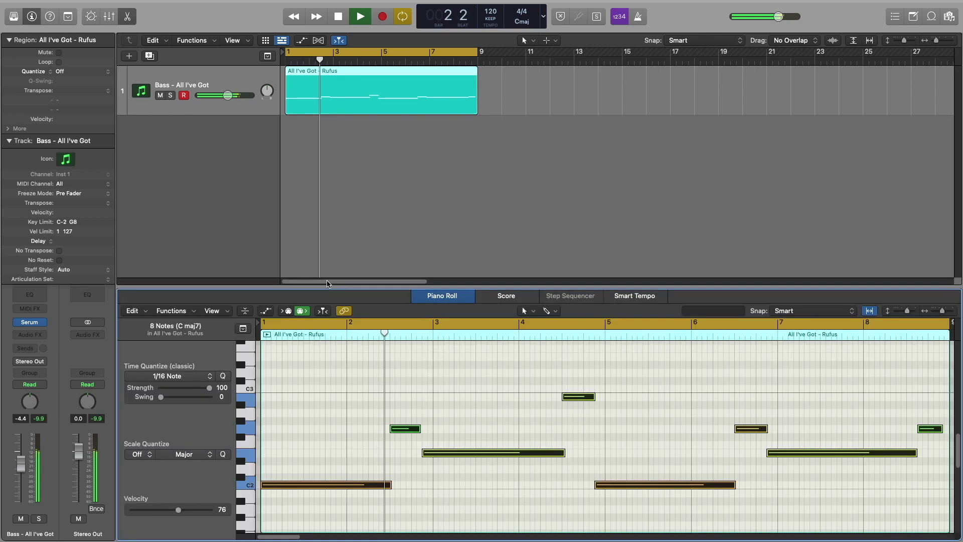
scroll(381, 360, down, 1)
click(400, 370)
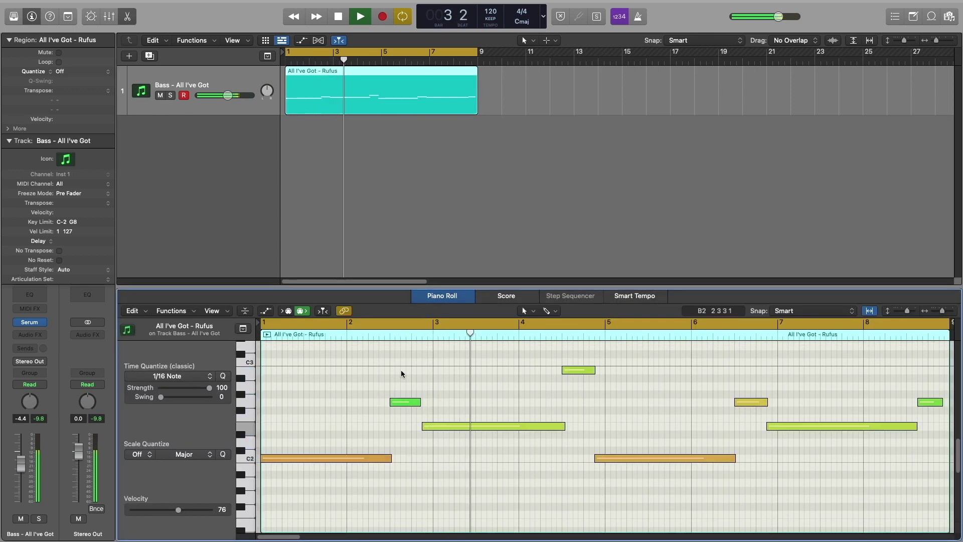
scroll(401, 374, up, 2)
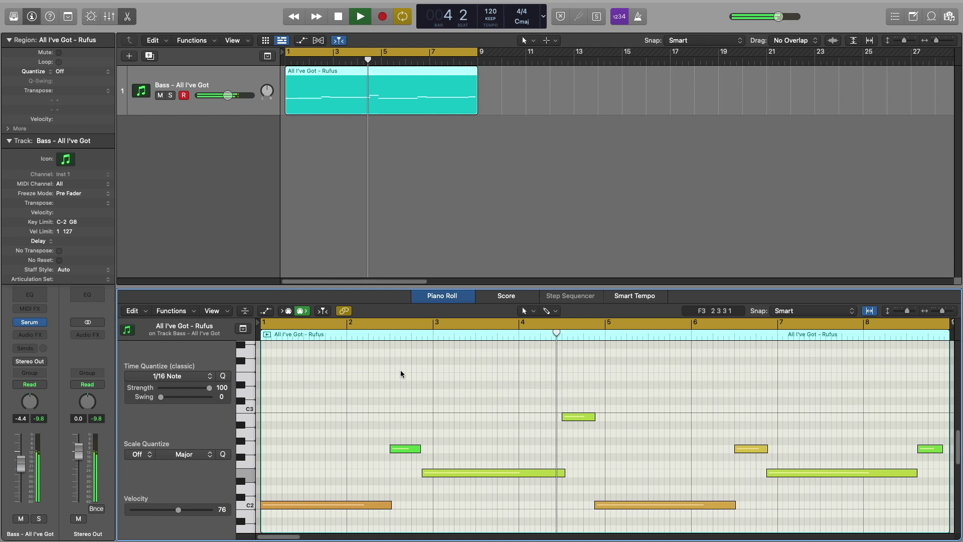
scroll(401, 373, down, 2)
scroll(400, 374, down, 3)
scroll(400, 374, up, 2)
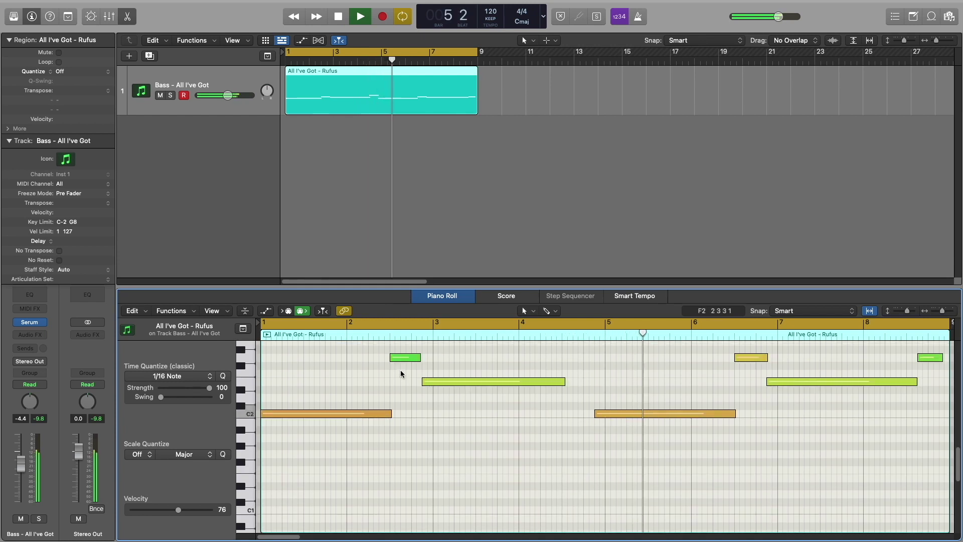
scroll(401, 374, up, 3)
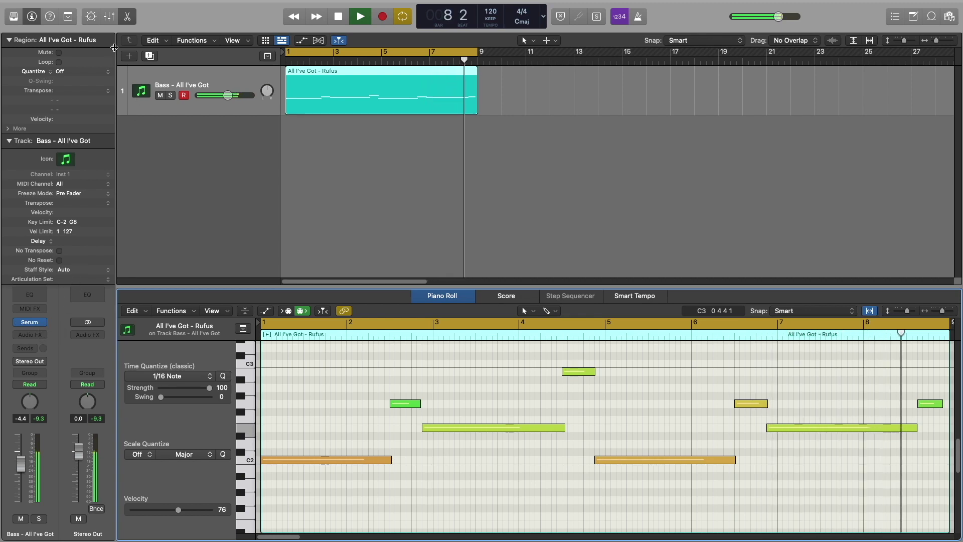
key(space)
click(132, 17)
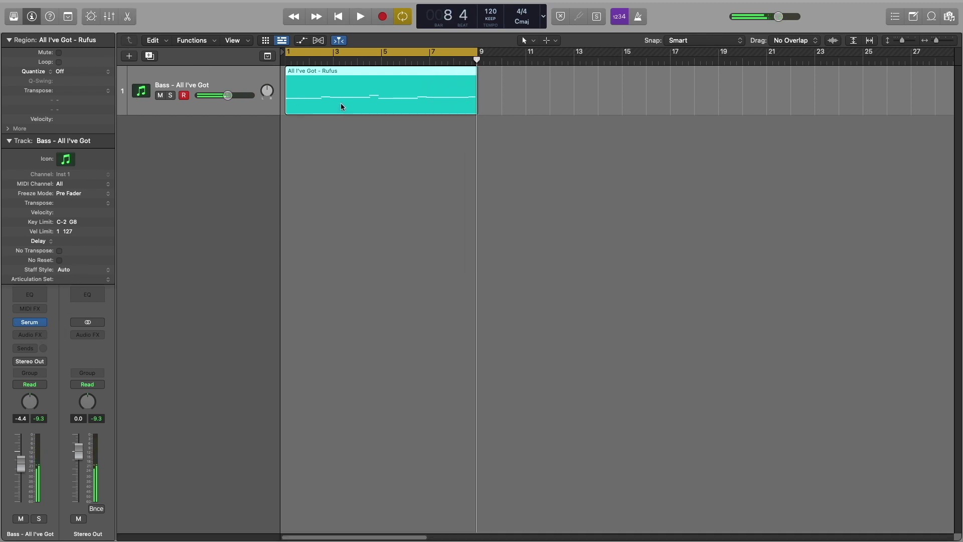
Create a second software instrument track and paste a copy of the bass region onto it at bar 1.
right_click(341, 107)
click(307, 149)
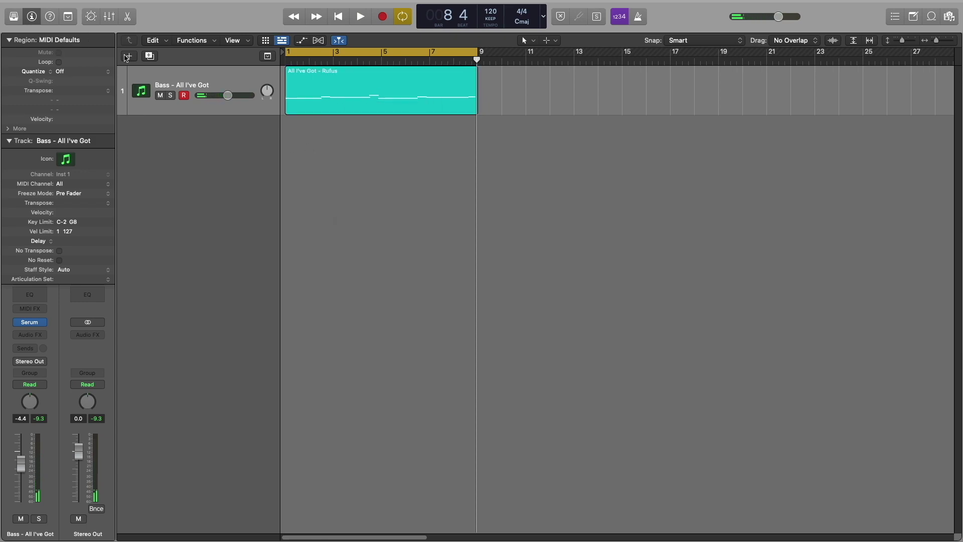
click(132, 57)
click(637, 340)
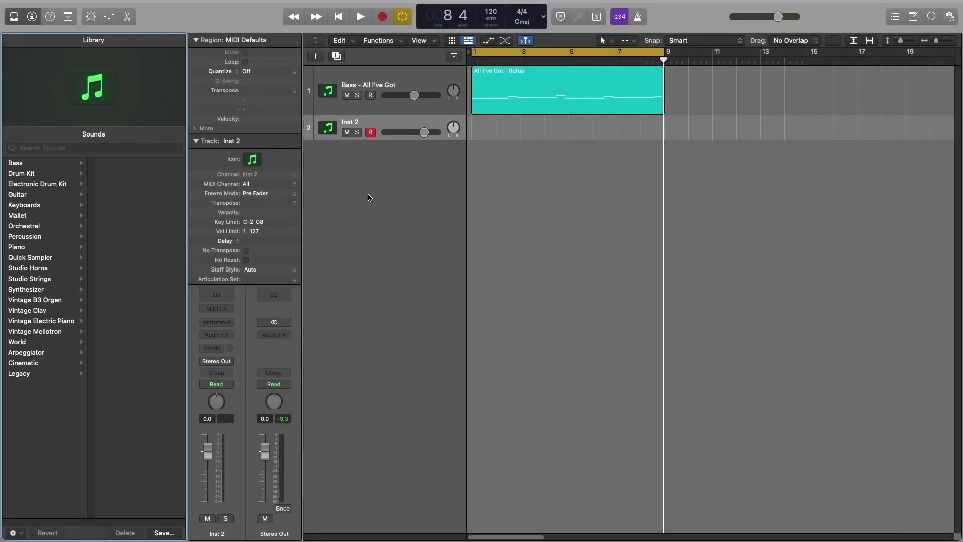
key(Return)
right_click(495, 125)
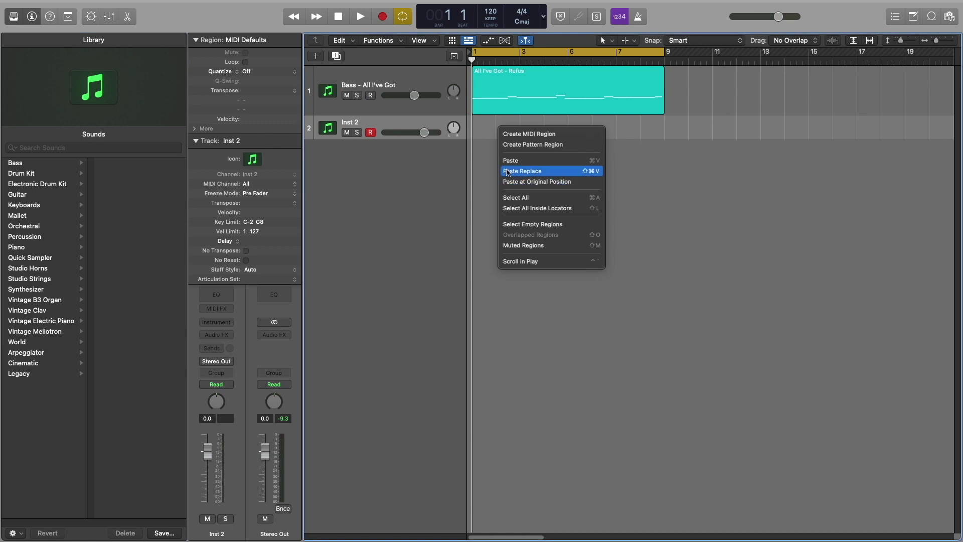
click(508, 160)
Load Serum in stereo as the instrument on the Inst 2 track and move its window clear for editing.
click(216, 322)
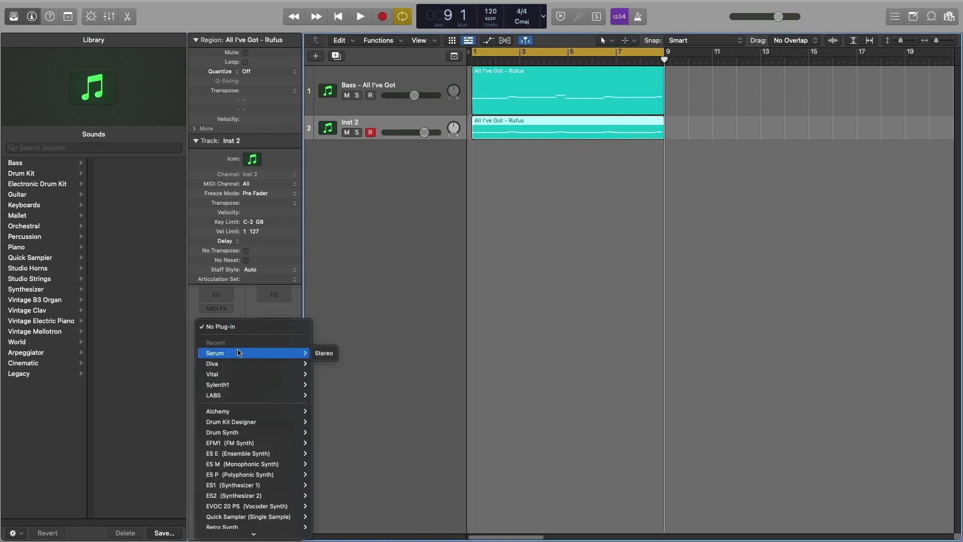
click(495, 290)
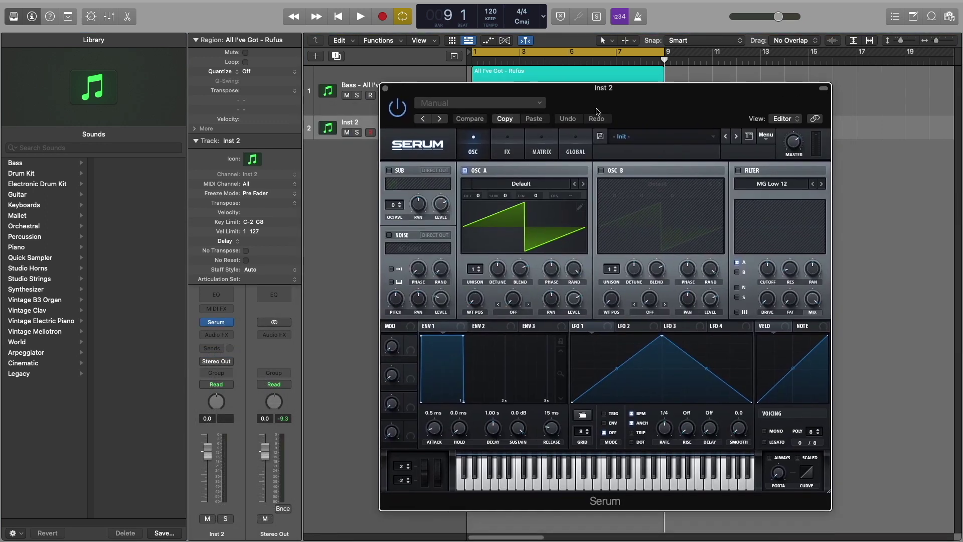
drag(703, 103, 641, 64)
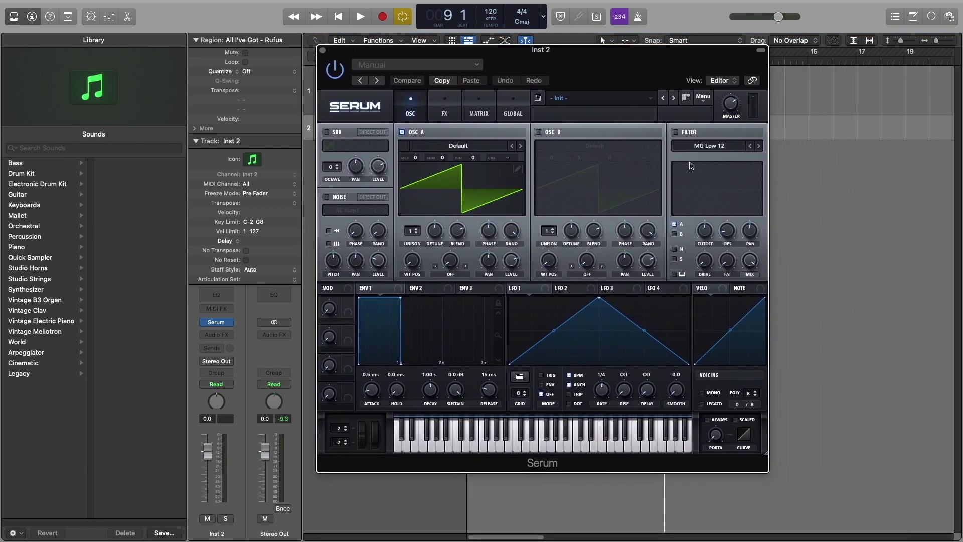
Turn on Serum's MG Low 12 filter, preview the sound, and route oscillator B and the sub oscillator through it.
click(676, 133)
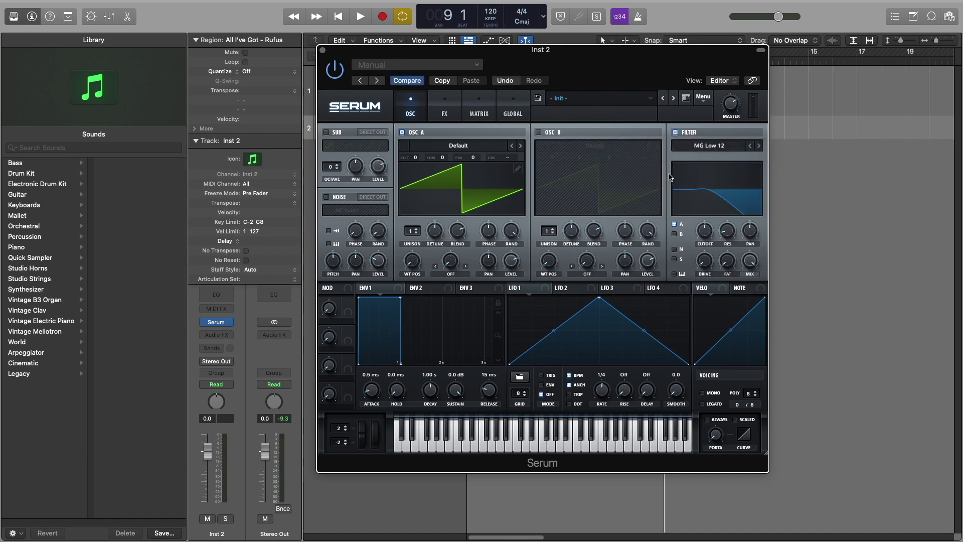
key(space)
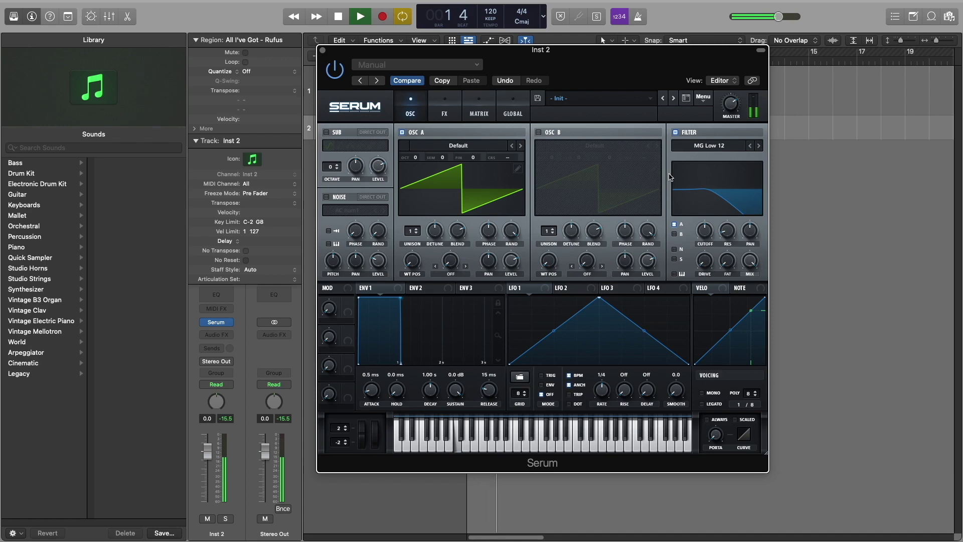
key(space)
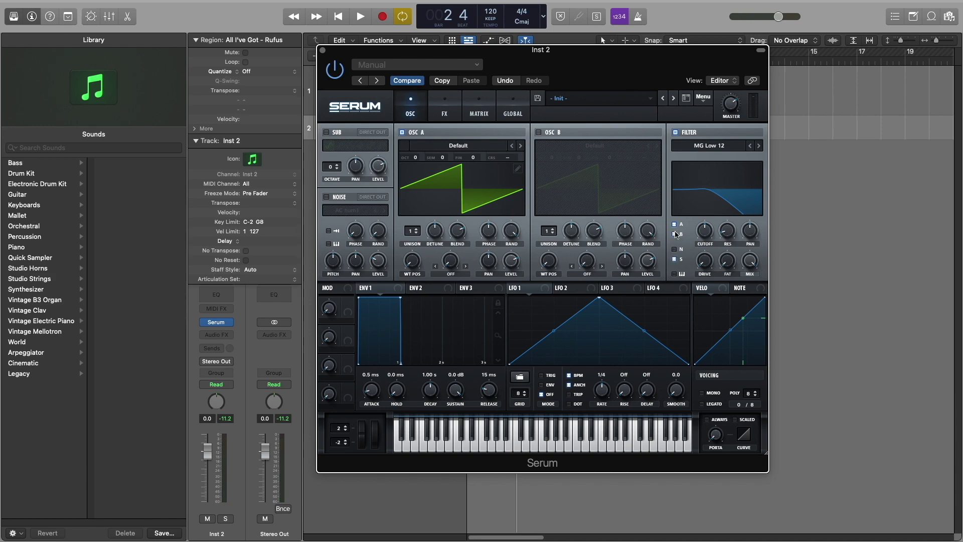
Turn on oscillator B and the sub oscillator while previewing the bass line.
key(space)
click(538, 131)
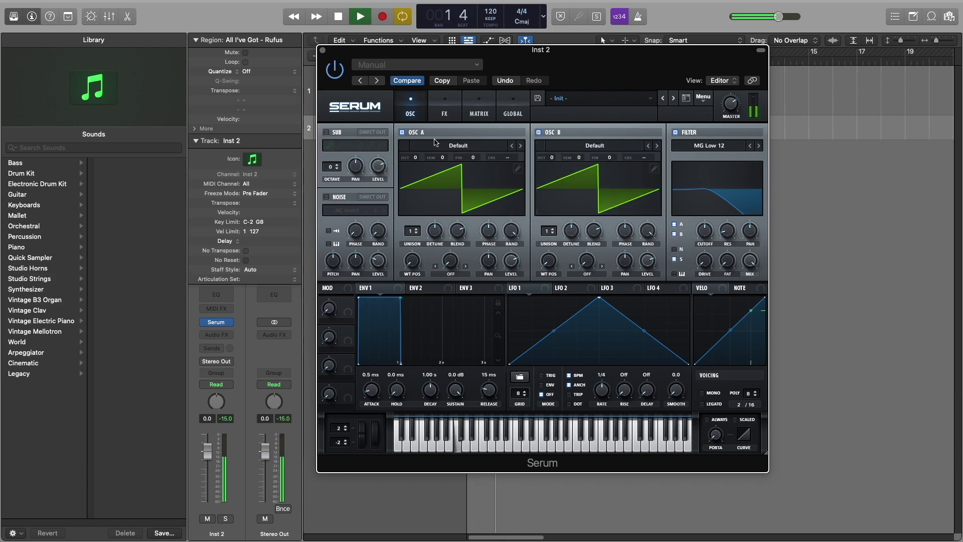
click(327, 132)
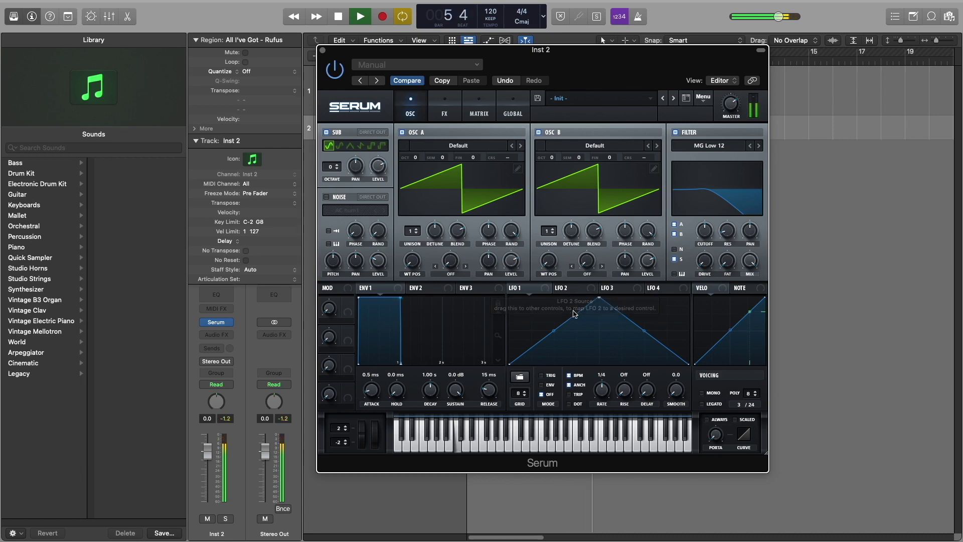
key(space)
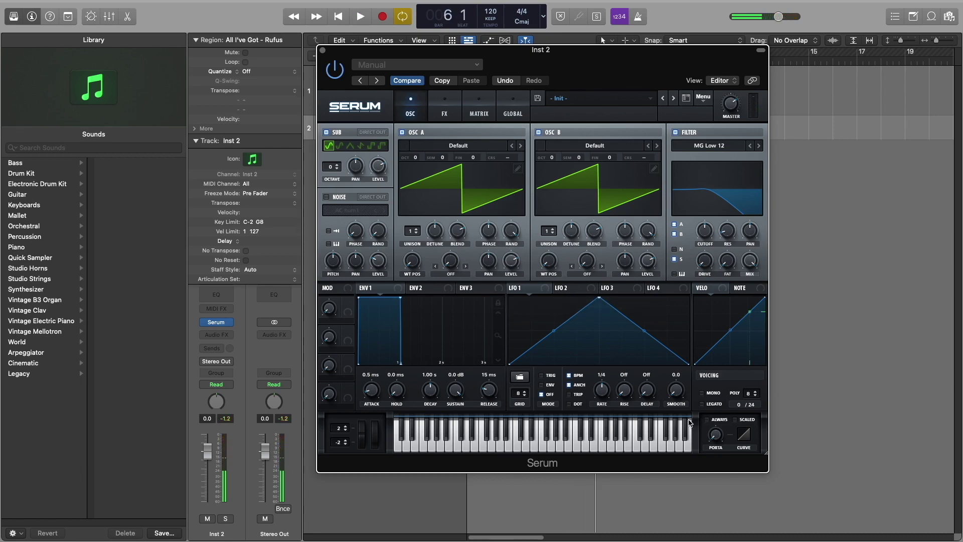
Switch the voicing to mono and preview the result.
click(703, 395)
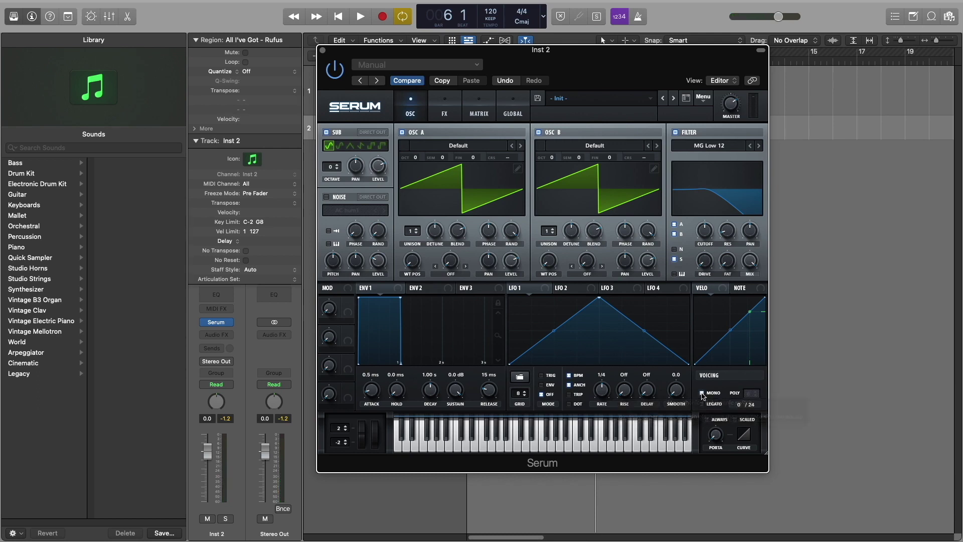
key(space)
key(space)
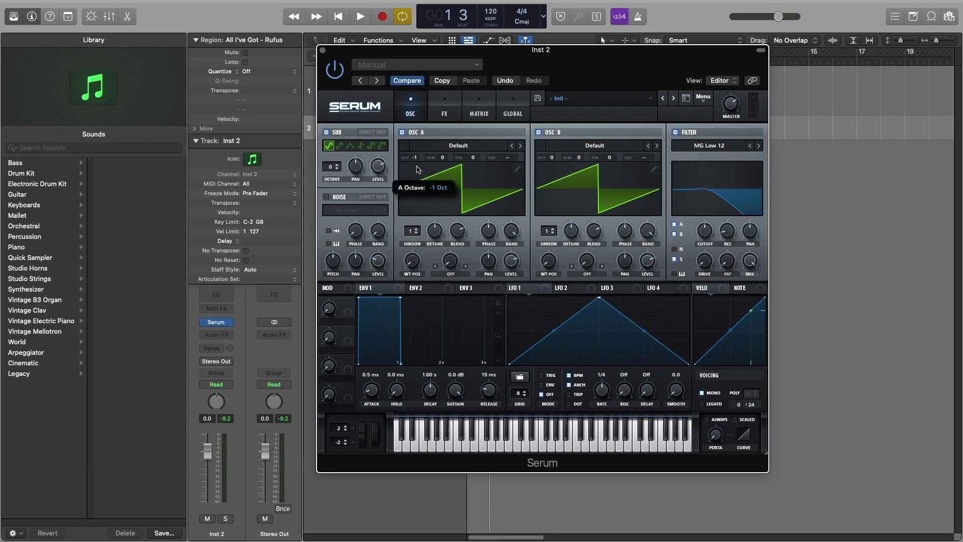
Set oscillator A's octave to -2 and preview the bass line.
drag(416, 180, 417, 187)
key(space)
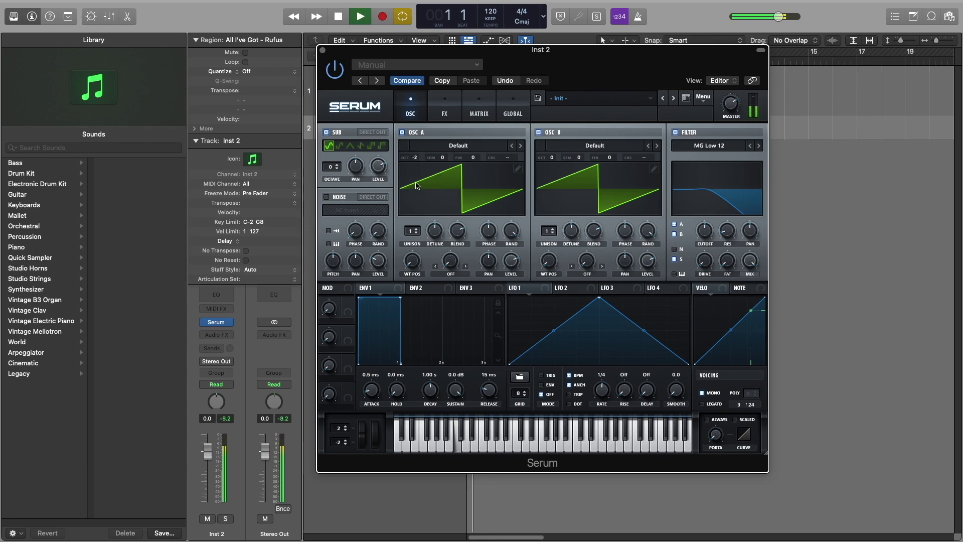
key(space)
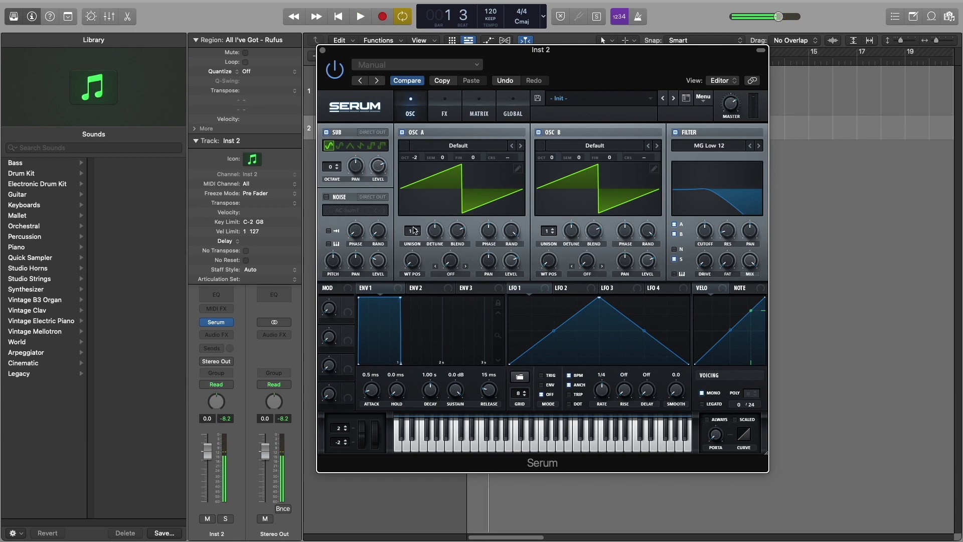
Set oscillator A to 8 unison voices, reduce its detune during playback, and set its fine tuning to -5 cents.
drag(414, 230, 419, 177)
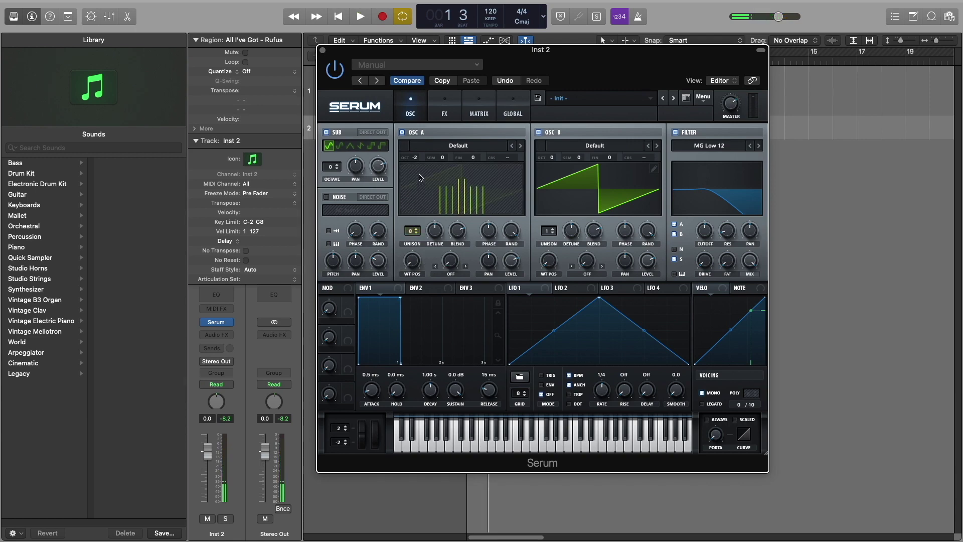
key(space)
drag(433, 231, 434, 243)
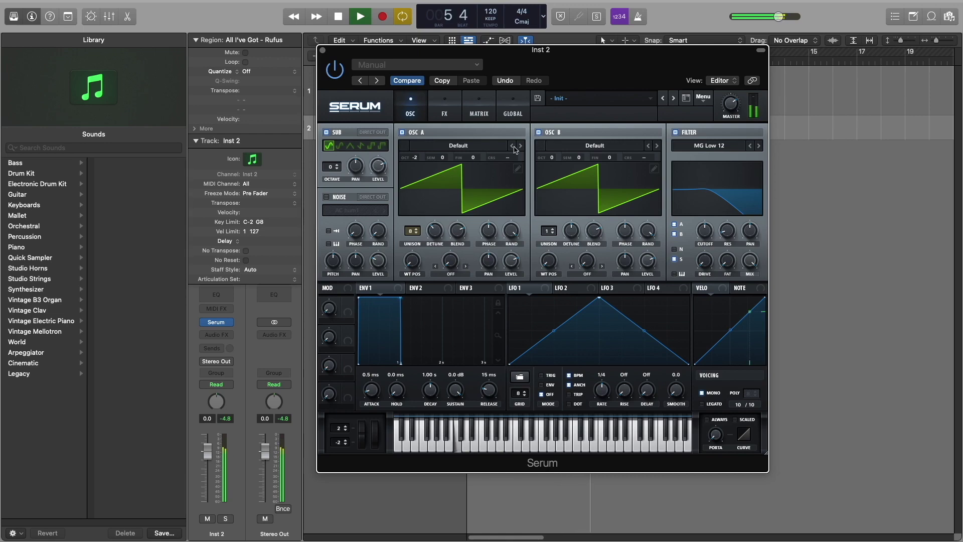
key(space)
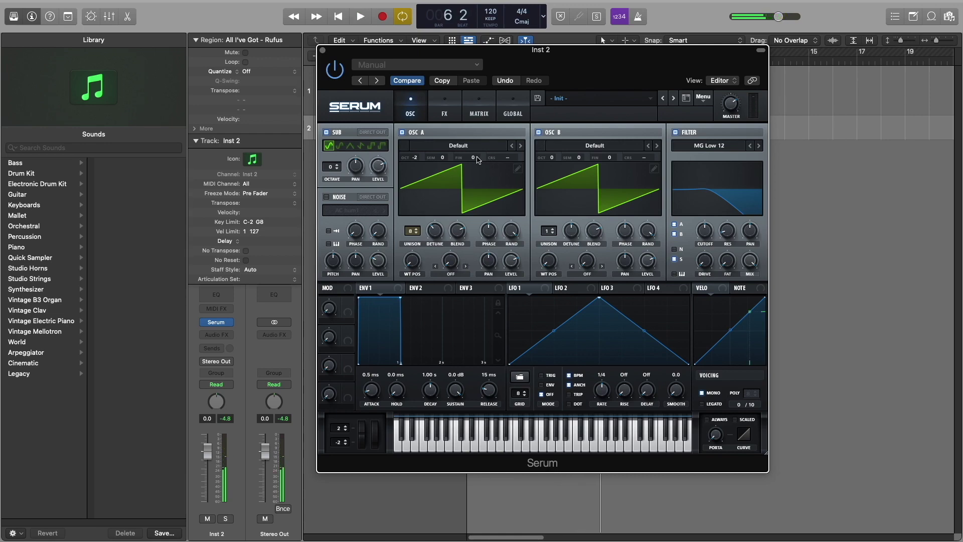
drag(478, 159, 478, 161)
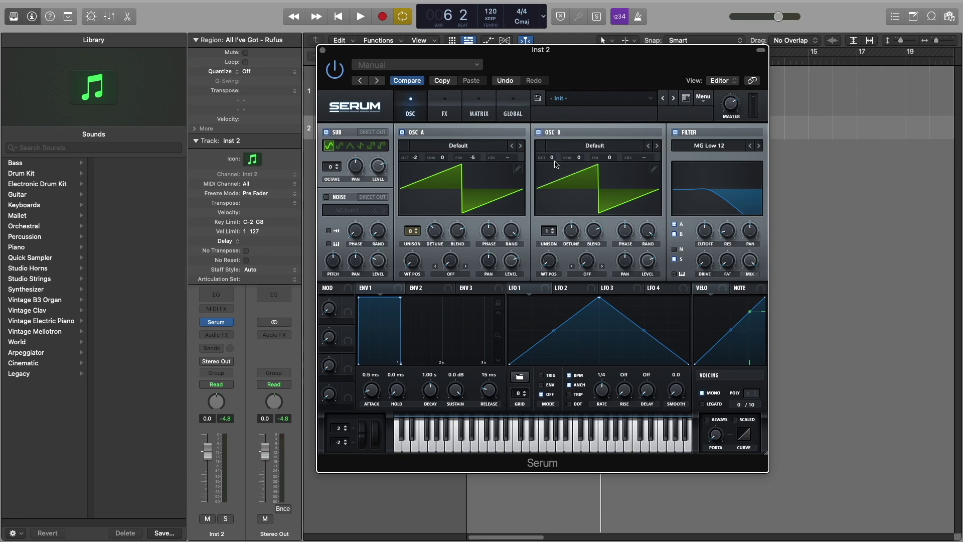
Set oscillator B to octave -1 with 8 unison voices and reduced detune, previewing the sound.
drag(554, 160, 556, 172)
drag(560, 226, 563, 258)
key(space)
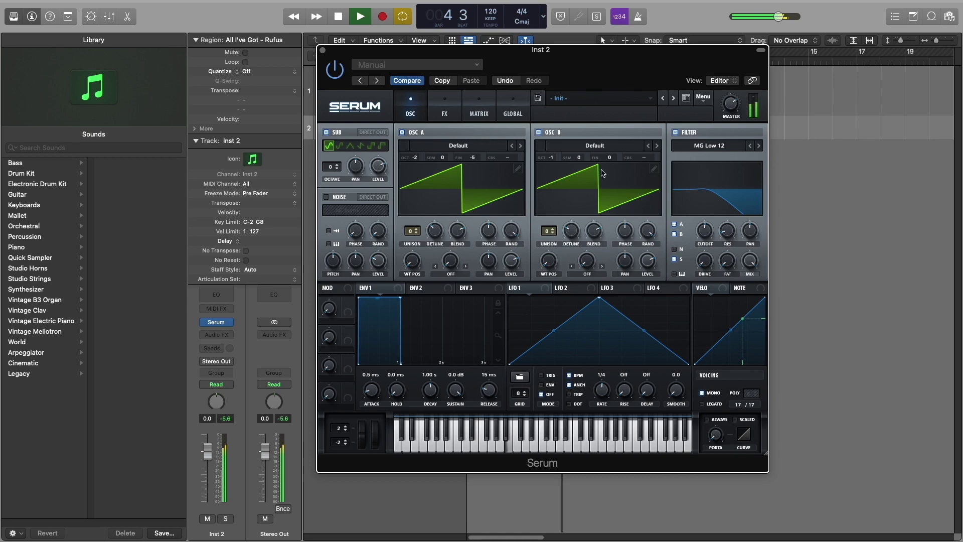
key(space)
Set oscillator B's fine tuning to 7 cents and raise the filter cutoff slightly during playback.
drag(612, 160, 614, 158)
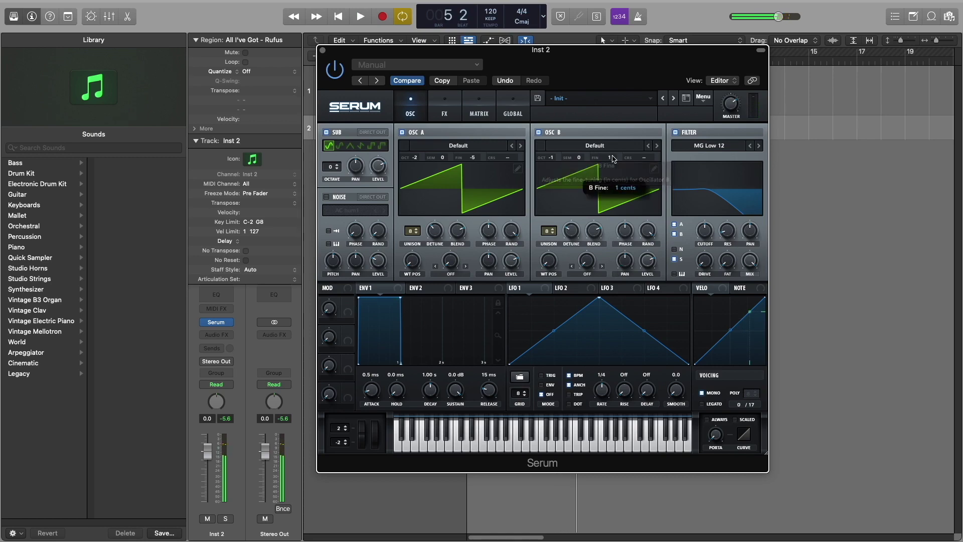
scroll(615, 160, up, 2)
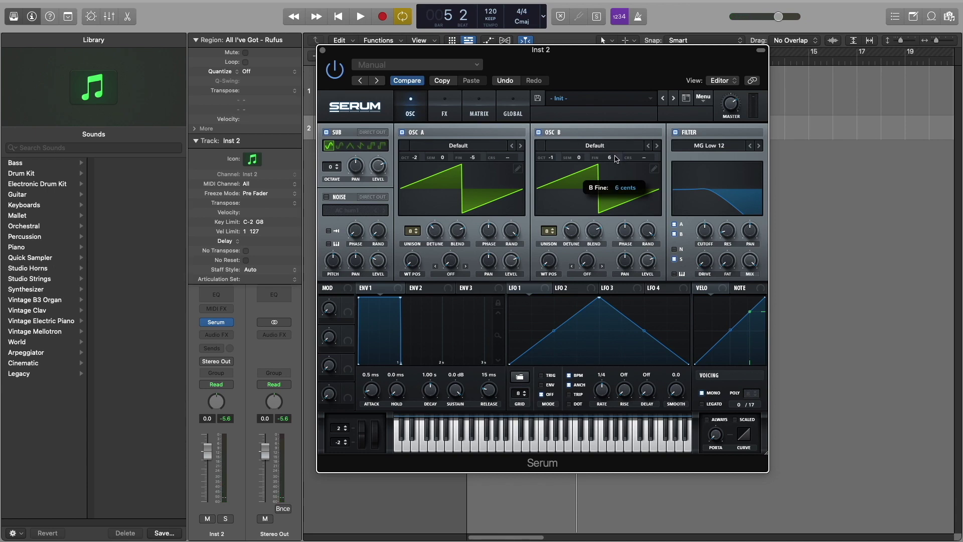
key(space)
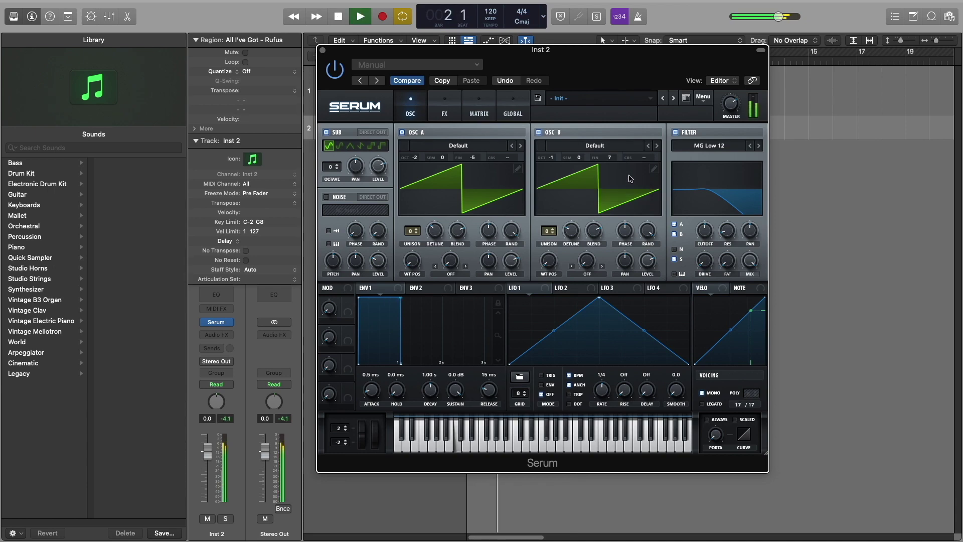
scroll(713, 227, up, 4)
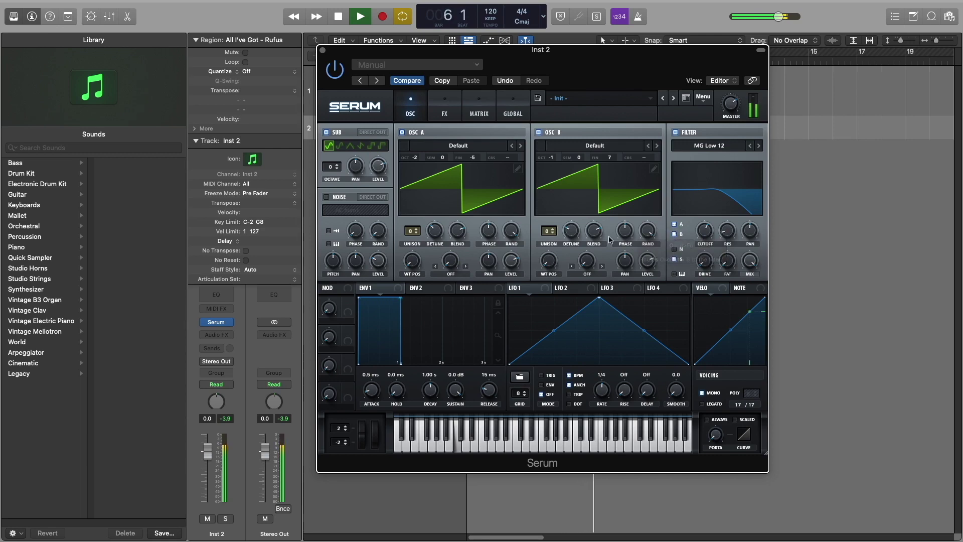
key(space)
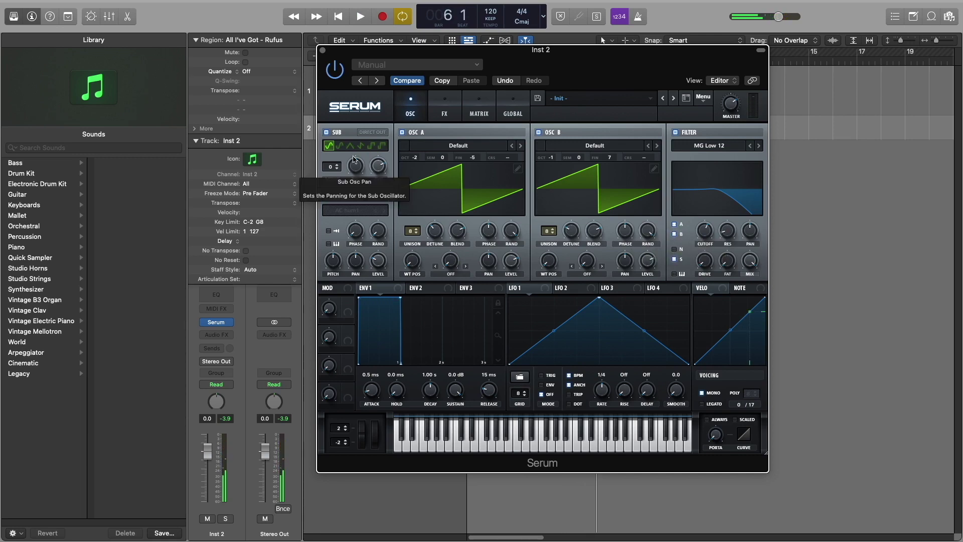
Set the sub oscillator's octave to -2 and its waveform to sawtooth.
drag(331, 167, 333, 175)
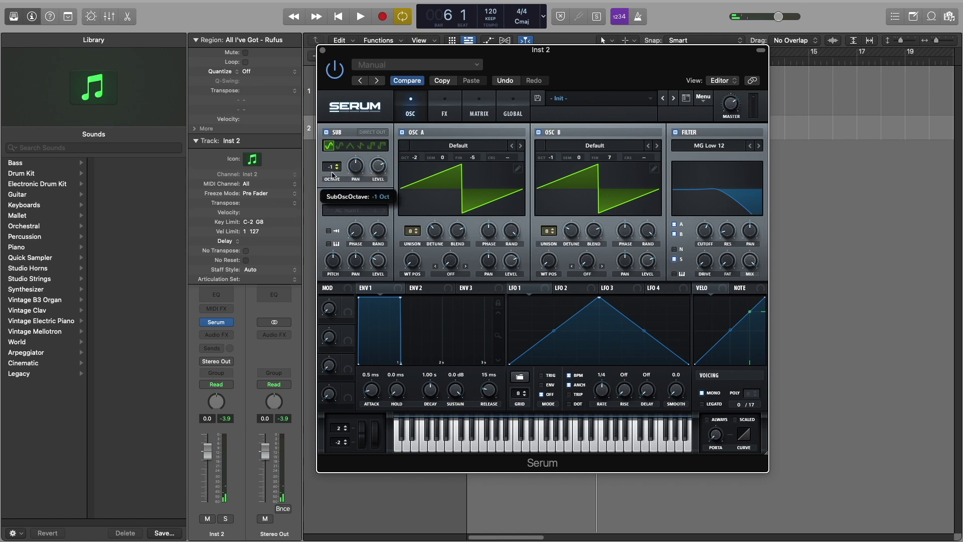
click(364, 149)
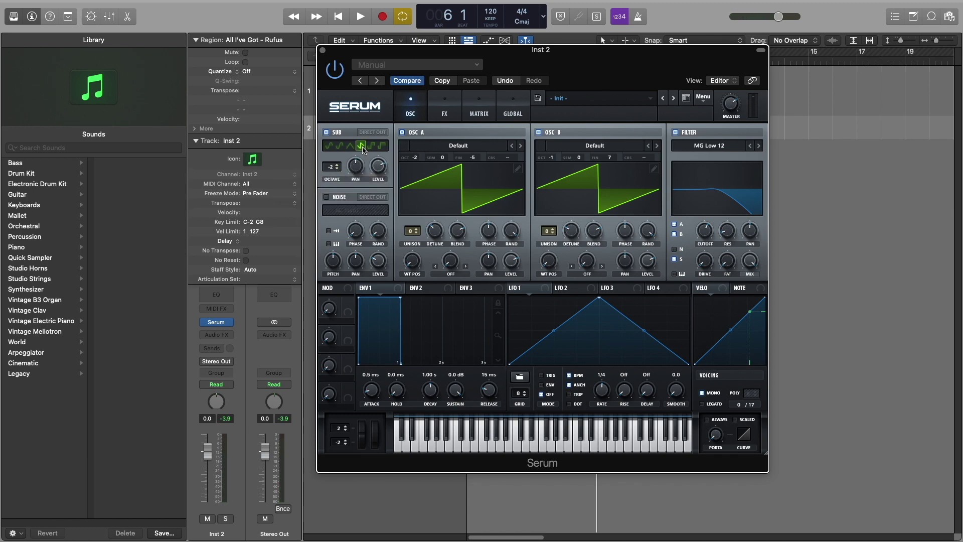
Lower the sub oscillator's level to about 54% and preview the bass with playback.
key(space)
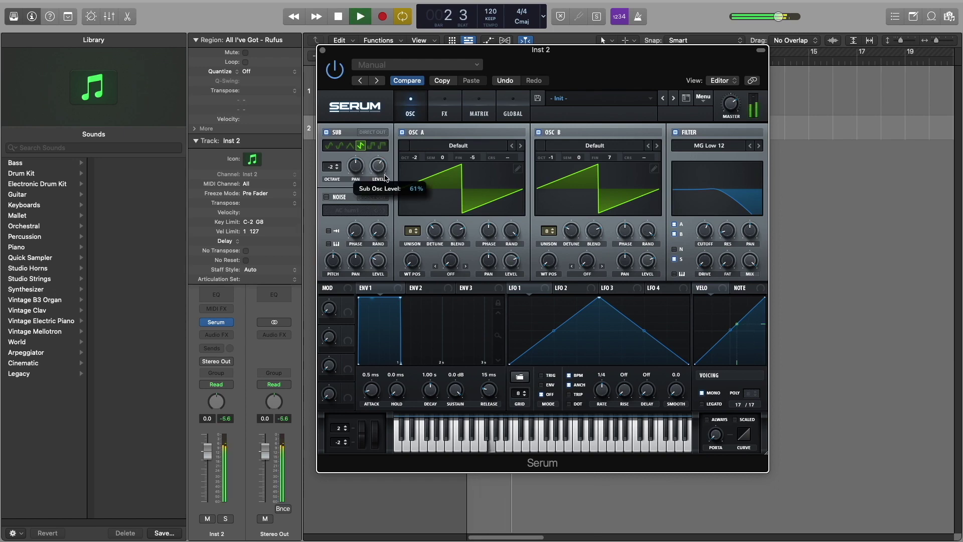
key(space)
mouse_move(380, 167)
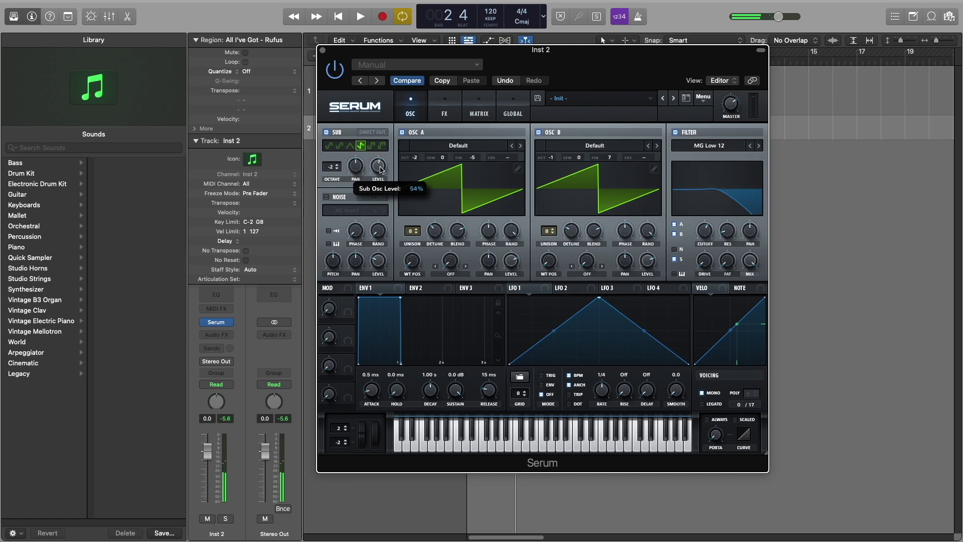
key(space)
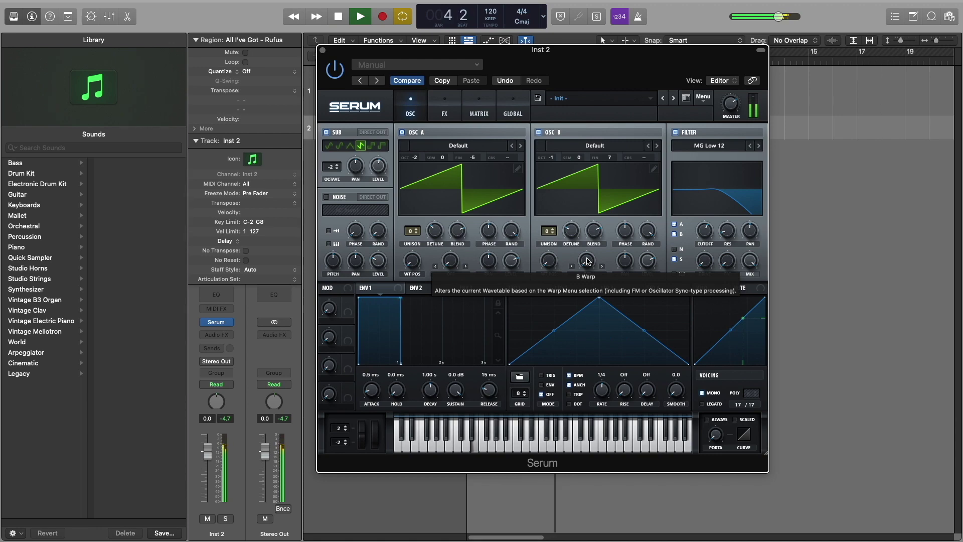
key(space)
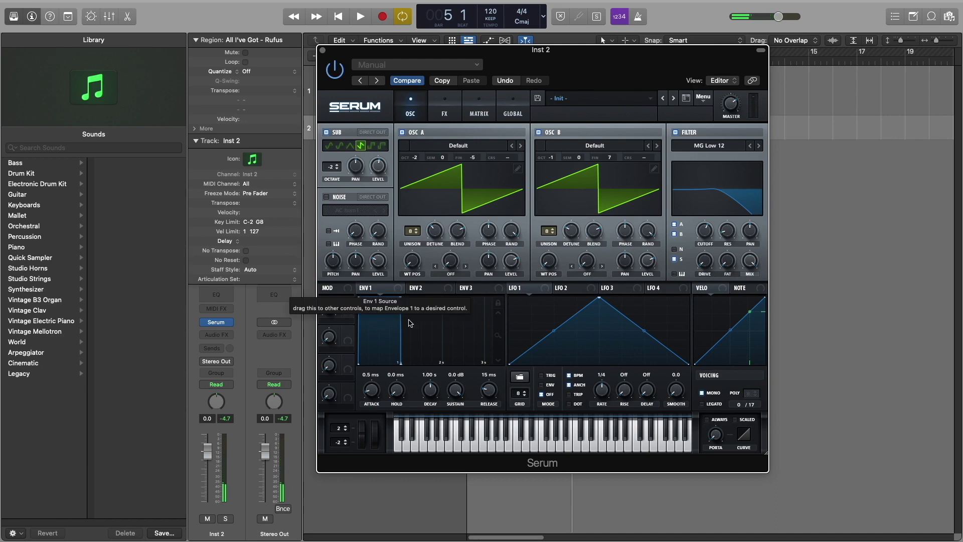
Set envelope 1's decay to 1.92 s and its release to 360 ms.
drag(436, 397, 436, 389)
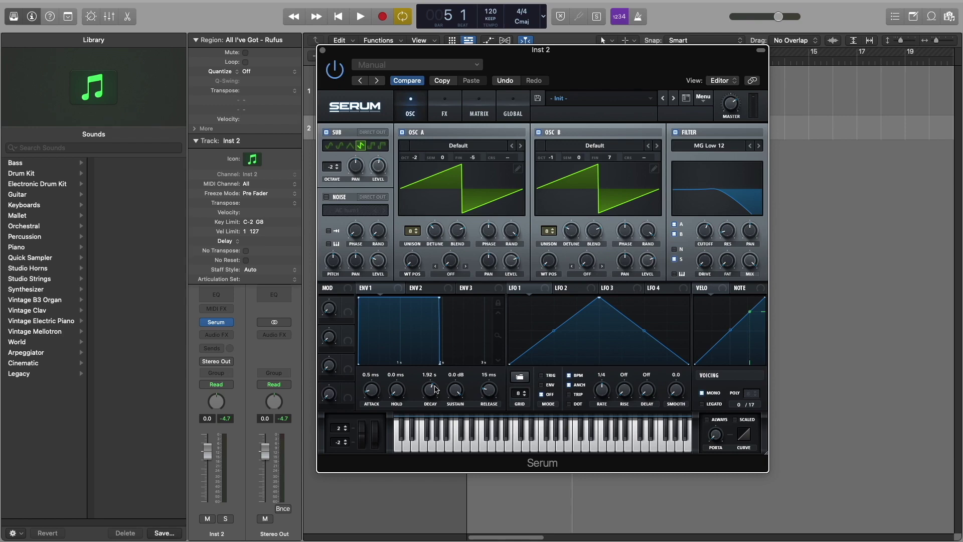
drag(486, 389, 489, 372)
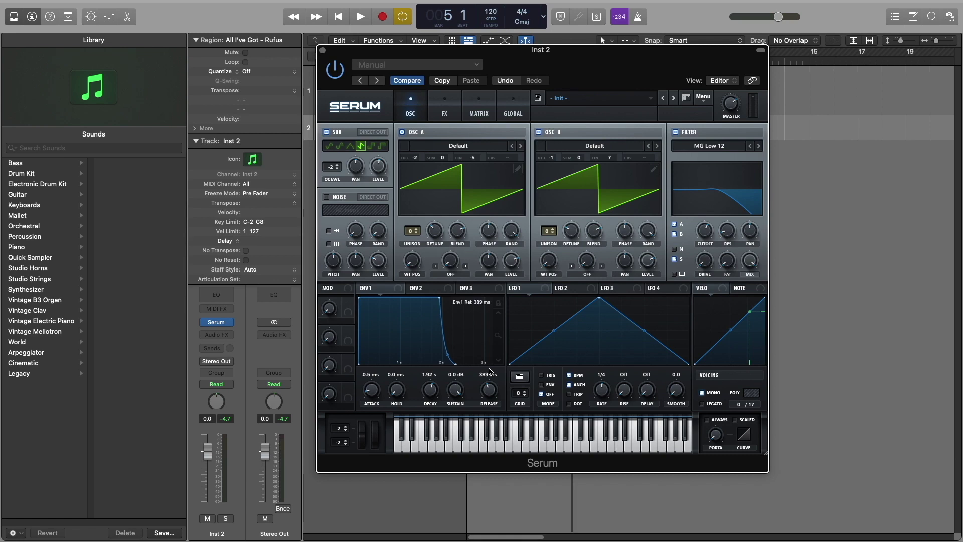
drag(490, 371, 489, 373)
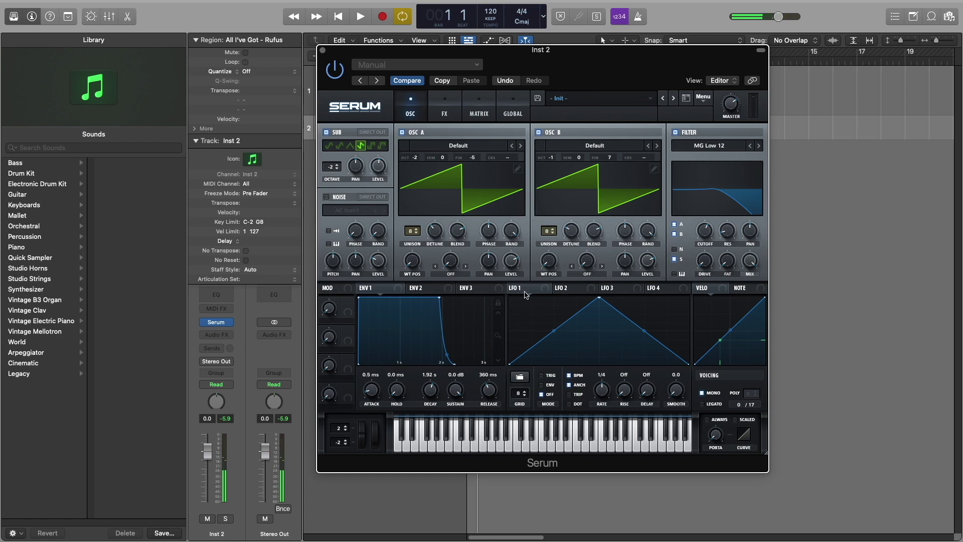
Shape LFO 1 with a curved rise to an early peak, disable its BPM sync, and set its rate to 2.1 Hz.
drag(599, 297, 530, 298)
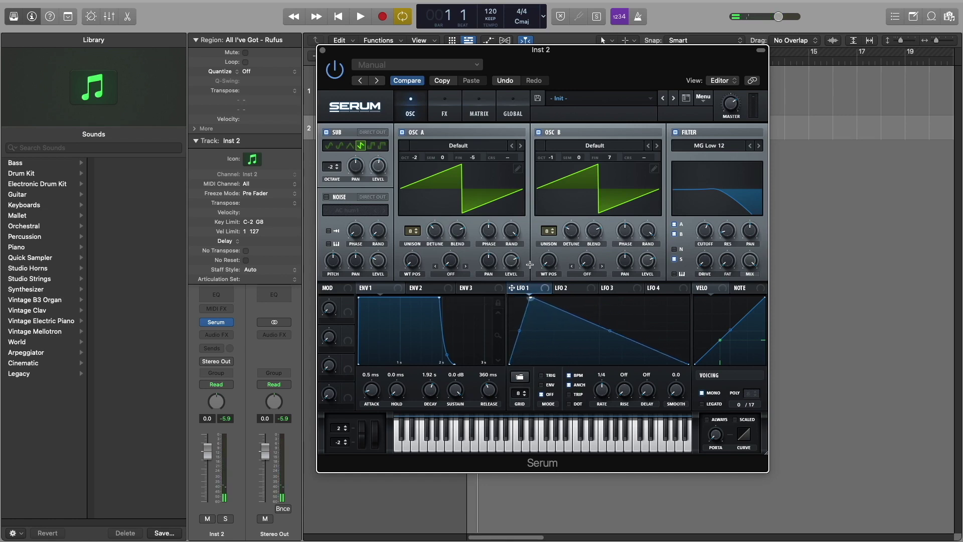
drag(530, 264, 523, 260)
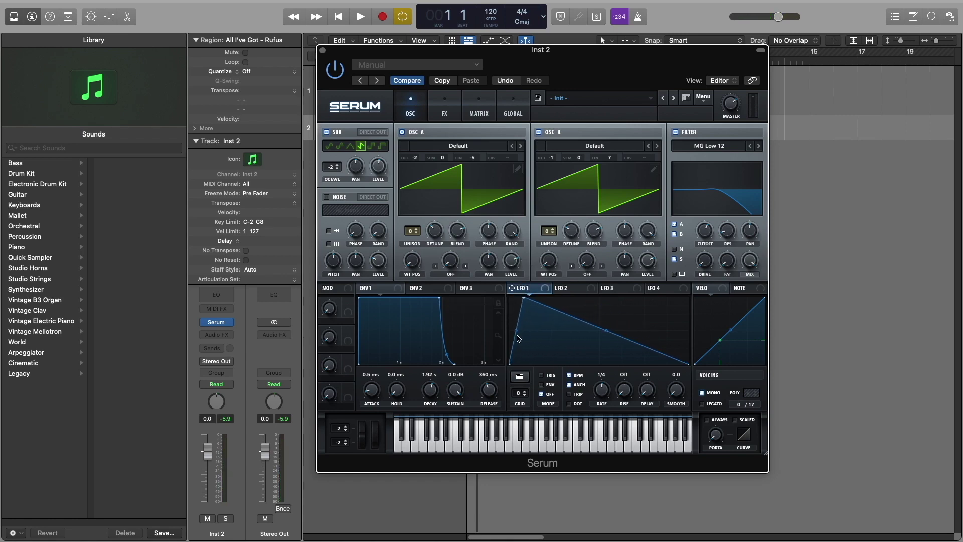
drag(518, 336, 507, 319)
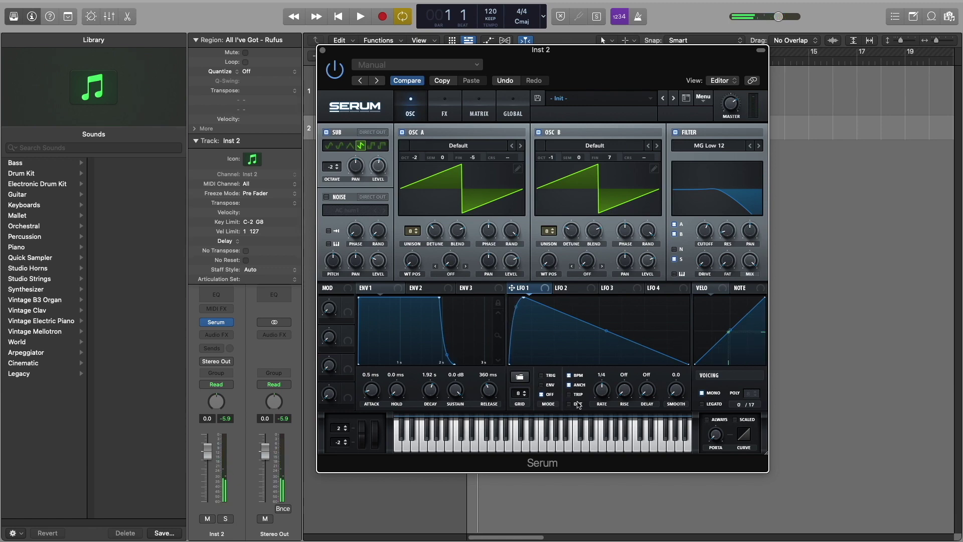
click(569, 376)
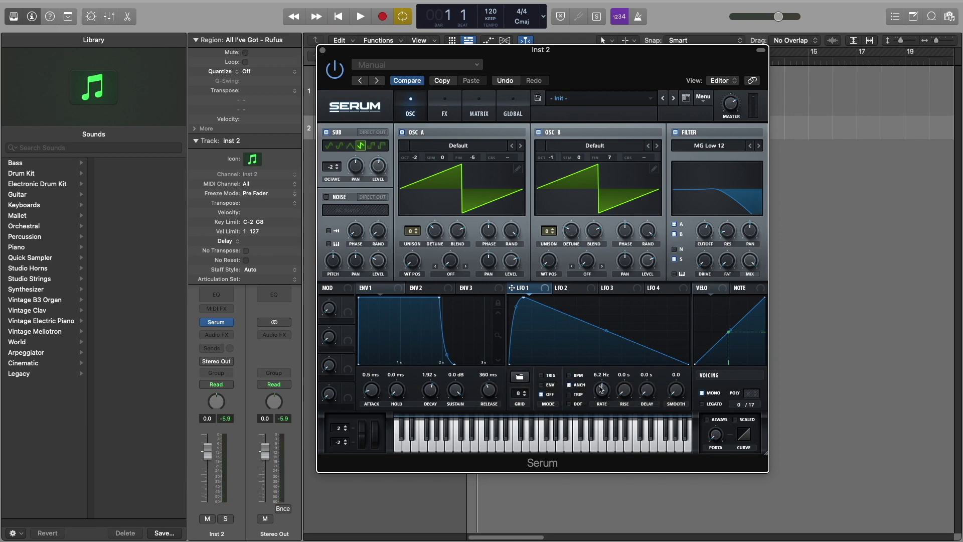
drag(601, 394, 599, 397)
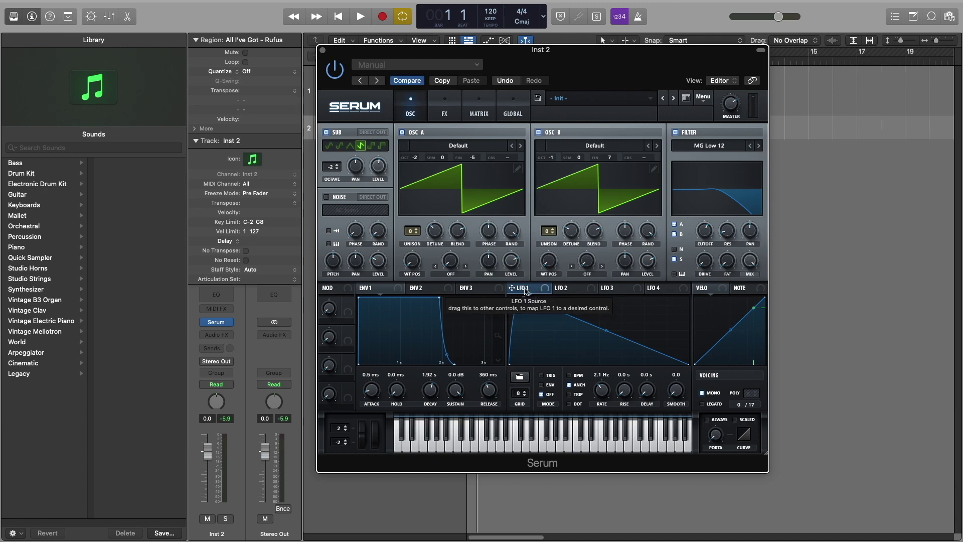
Assign LFO 1 to modulate the filter cutoff and preview the movement with playback.
drag(525, 291, 703, 231)
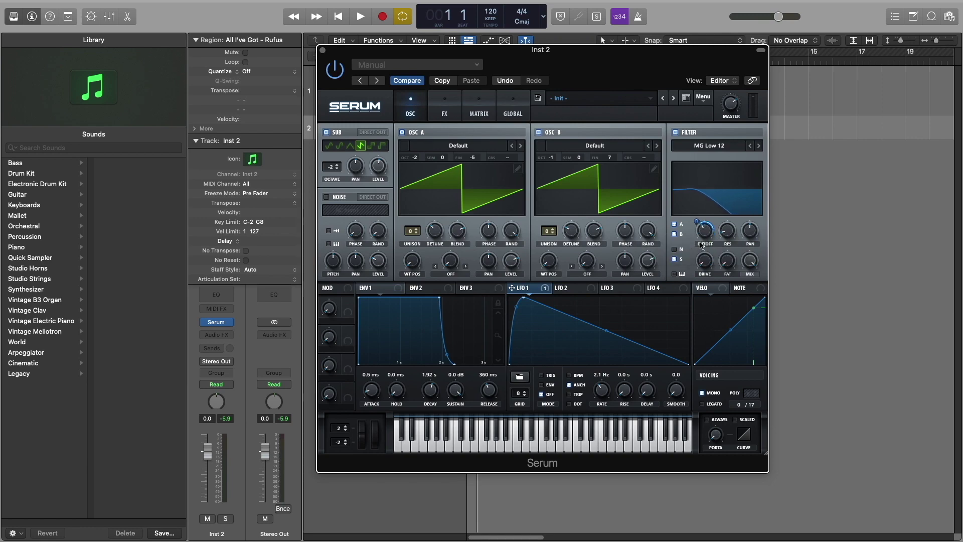
key(space)
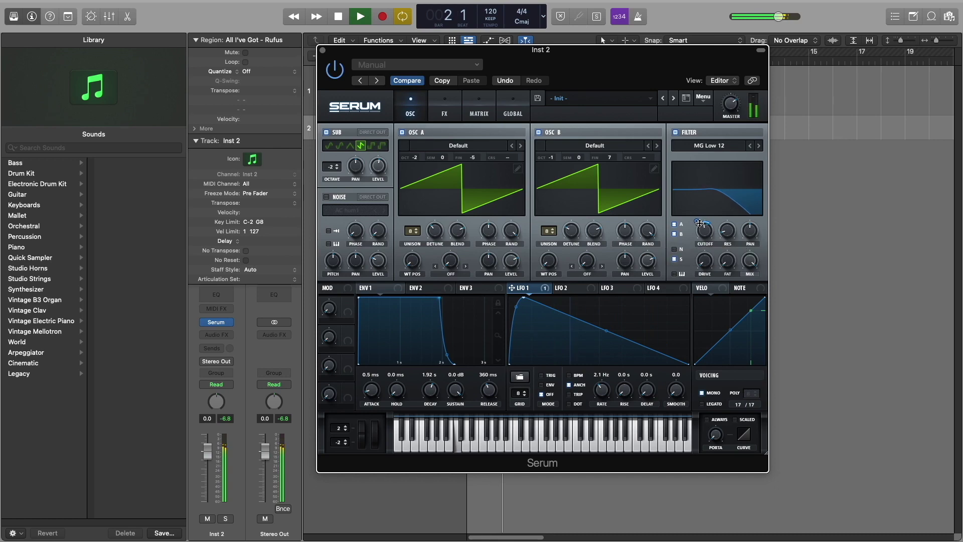
key(space)
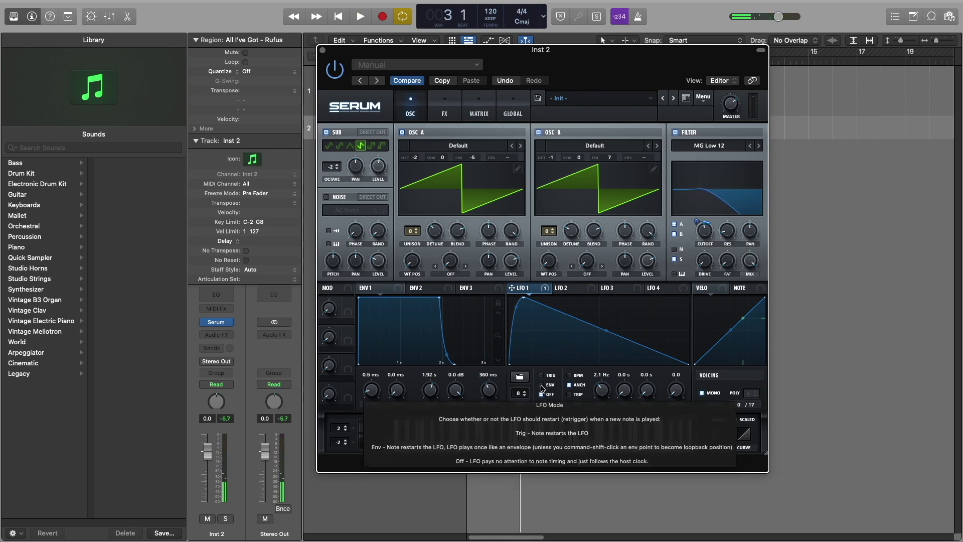
Switch LFO 1 to ENV mode so each note restarts it once, and preview the filter modulation.
click(542, 385)
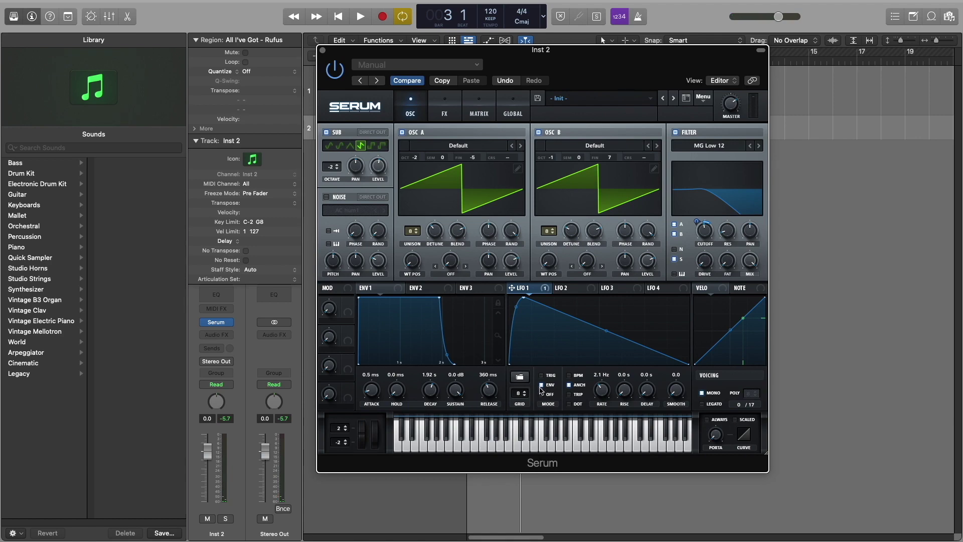
key(space)
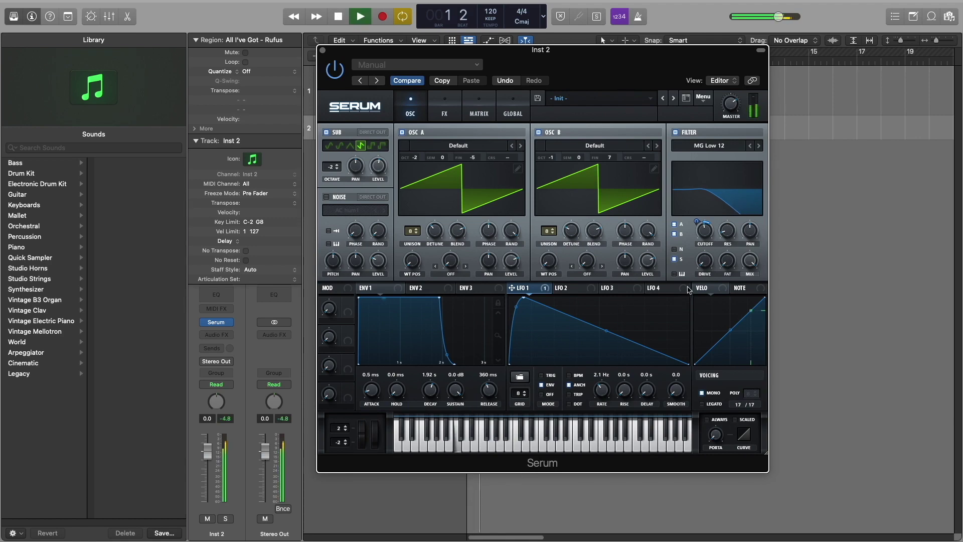
mouse_move(702, 231)
key(space)
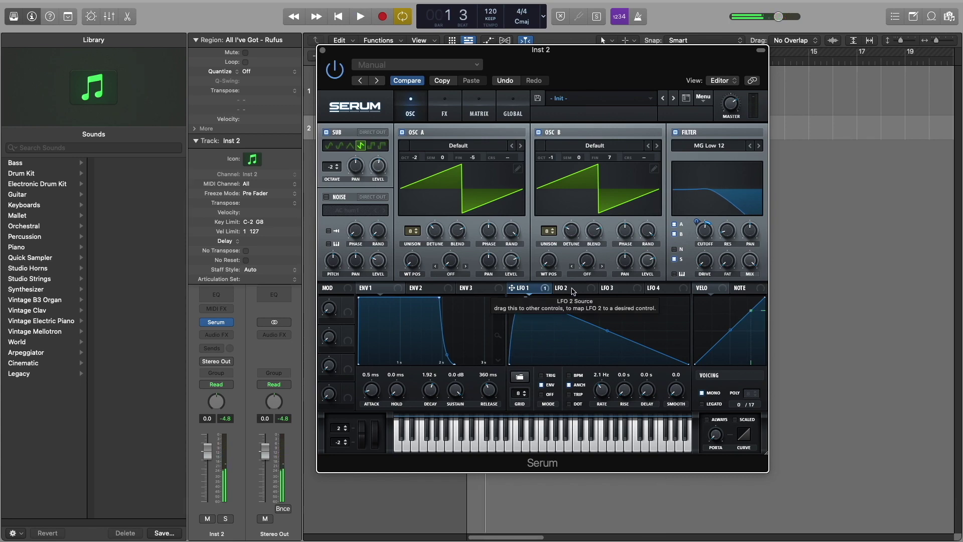
Assign LFO 2 with its default triangle shape to the filter cutoff and preview the result.
click(575, 291)
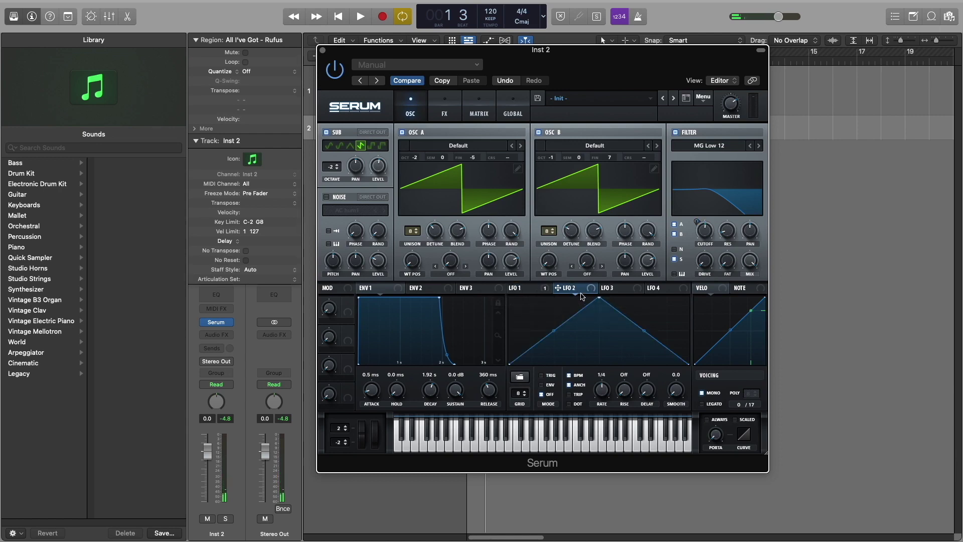
drag(697, 289, 704, 231)
key(space)
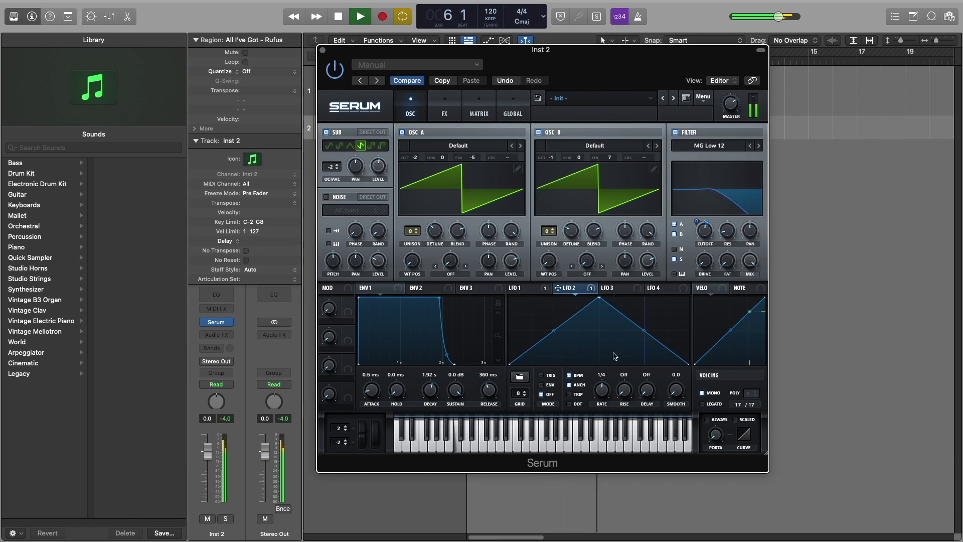
key(space)
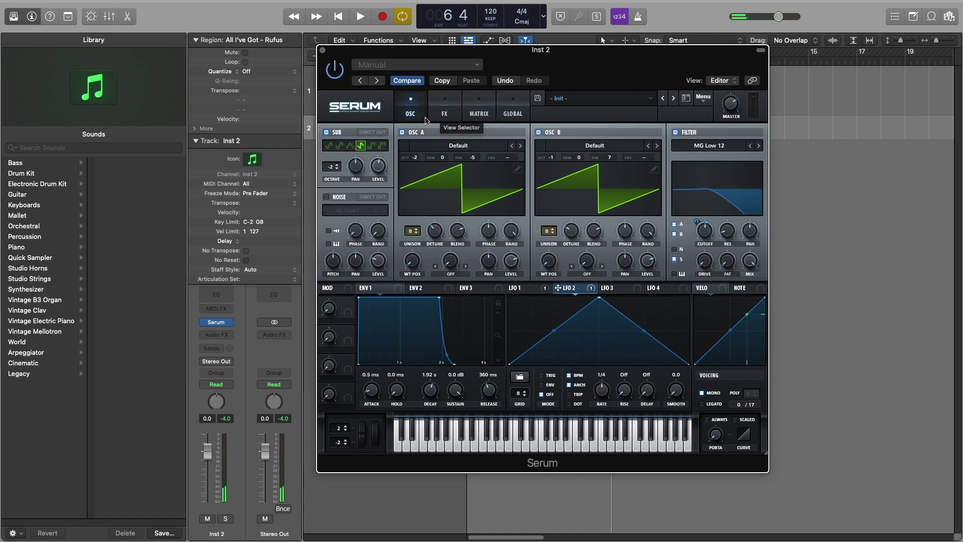
Enable the Tube distortion effect and raise its drive to about 78%, previewing the sound.
click(442, 111)
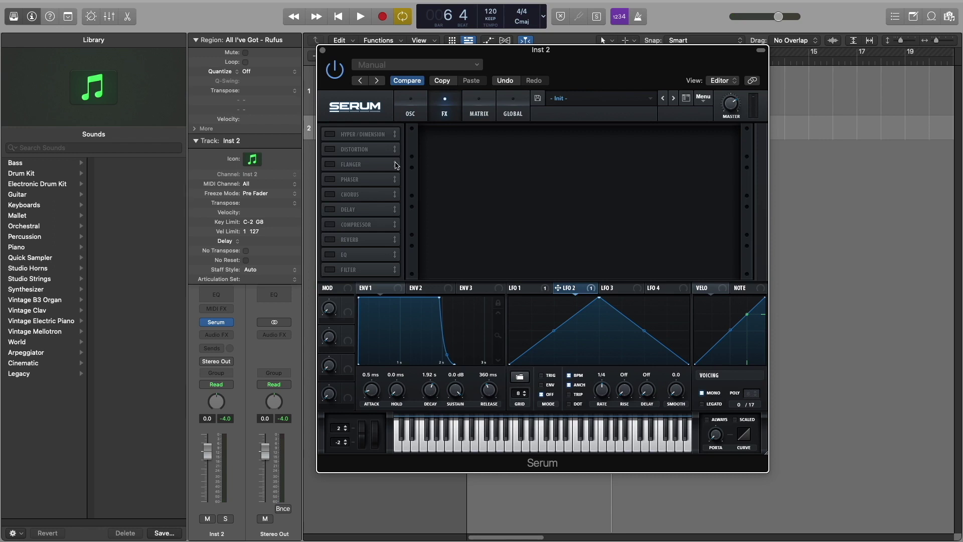
click(331, 149)
key(space)
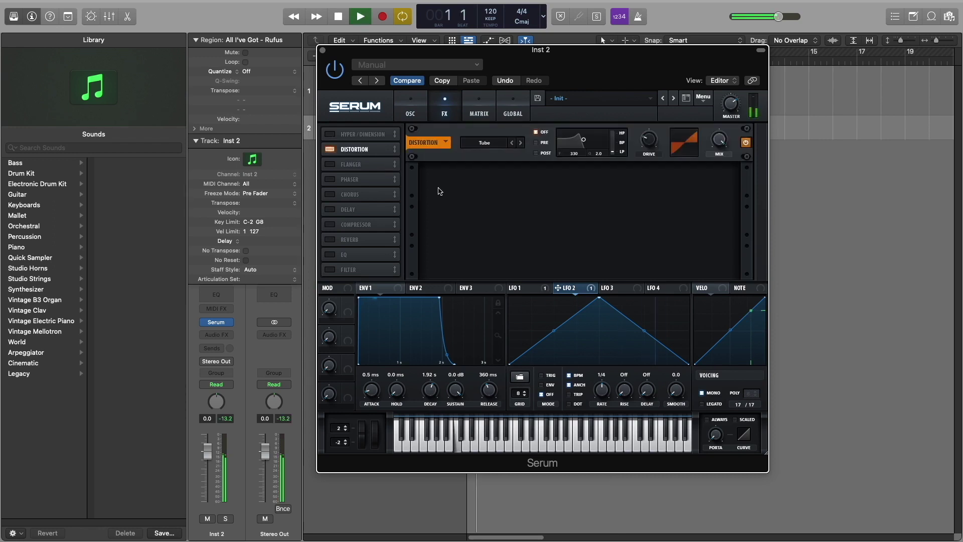
key(space)
drag(653, 145, 655, 108)
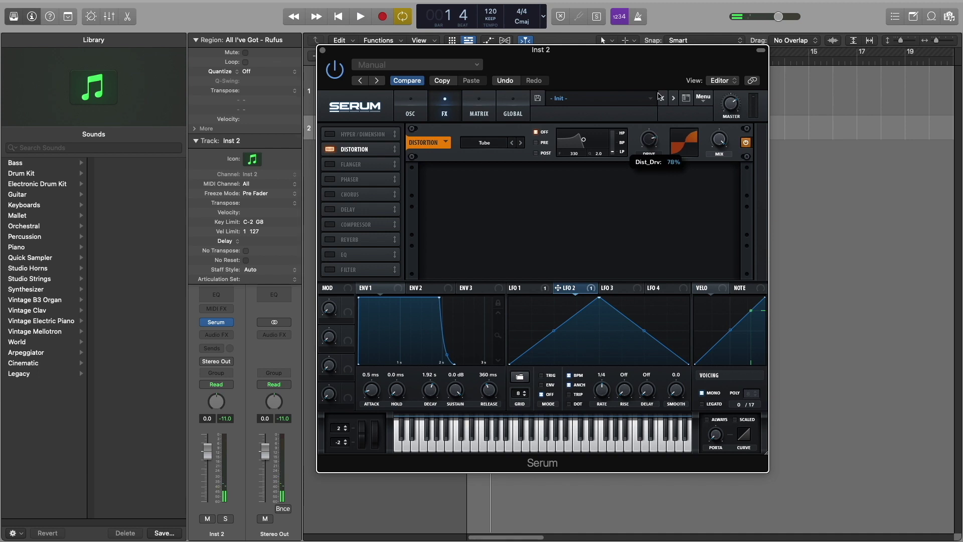
Reduce the distortion's mix to roughly half and compare the sound through playback.
key(space)
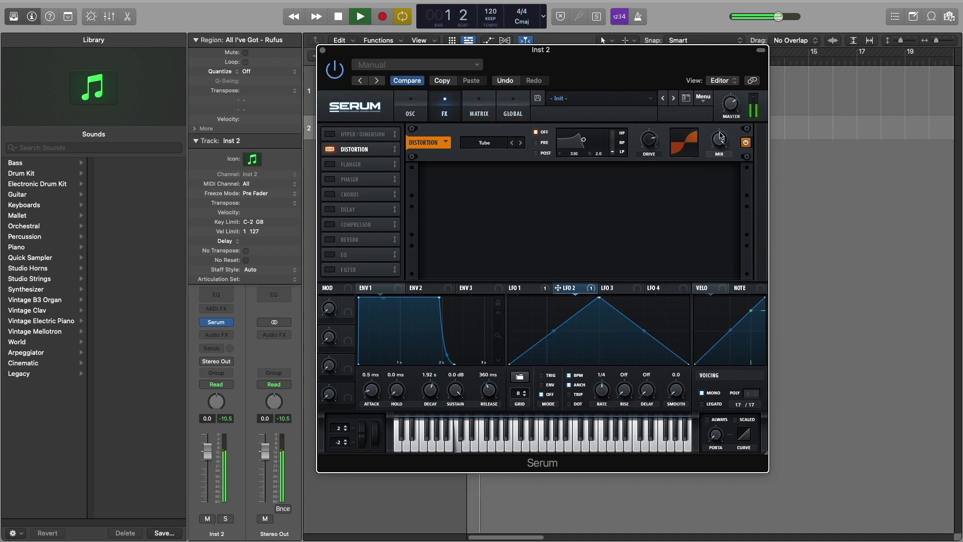
key(space)
drag(721, 136, 719, 183)
key(space)
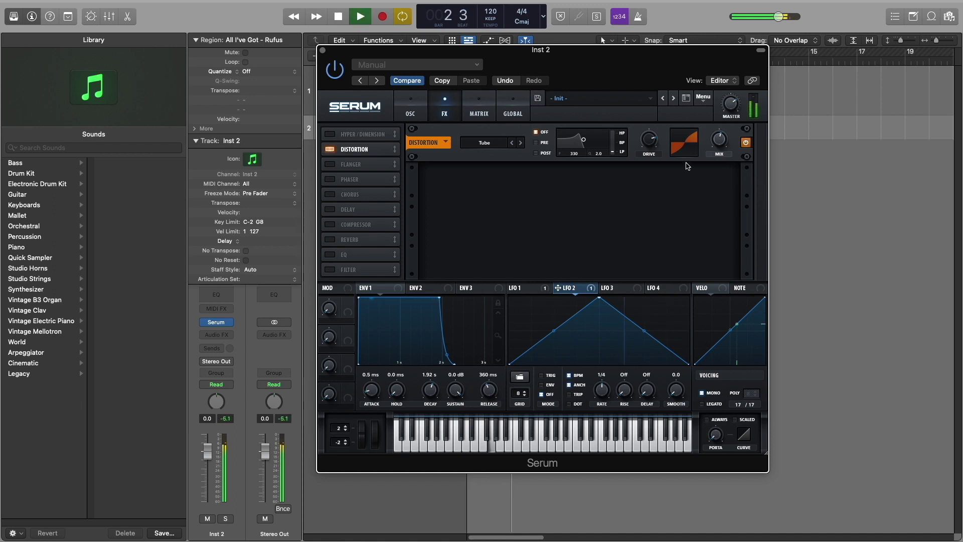
Check the modulation matrix and oscillator settings during playback, stop it, and move the Serum window to uncover the bar ruler.
click(479, 106)
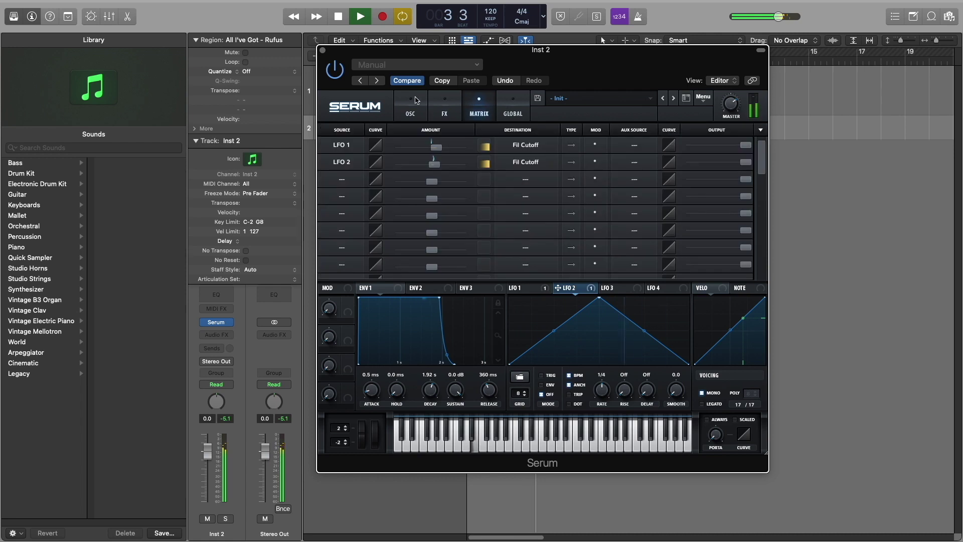
click(416, 102)
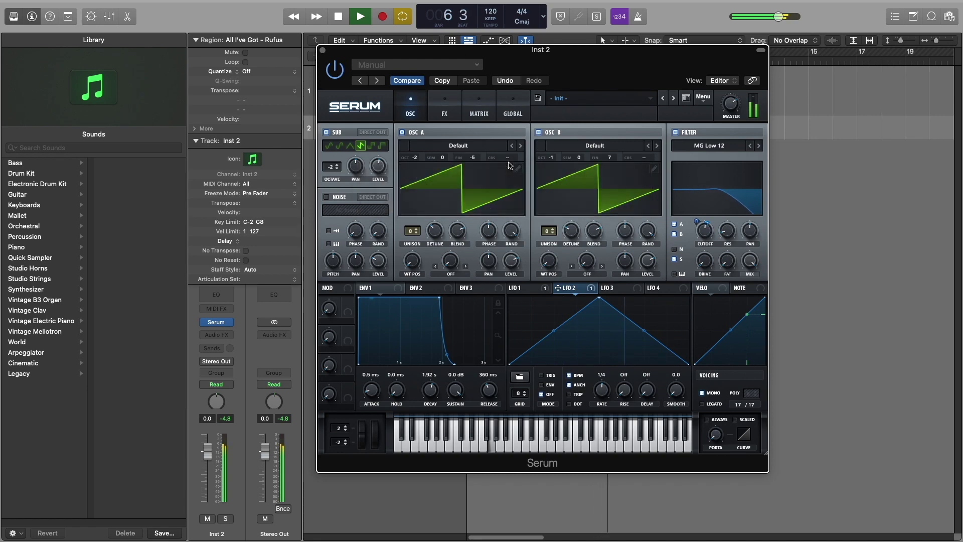
key(space)
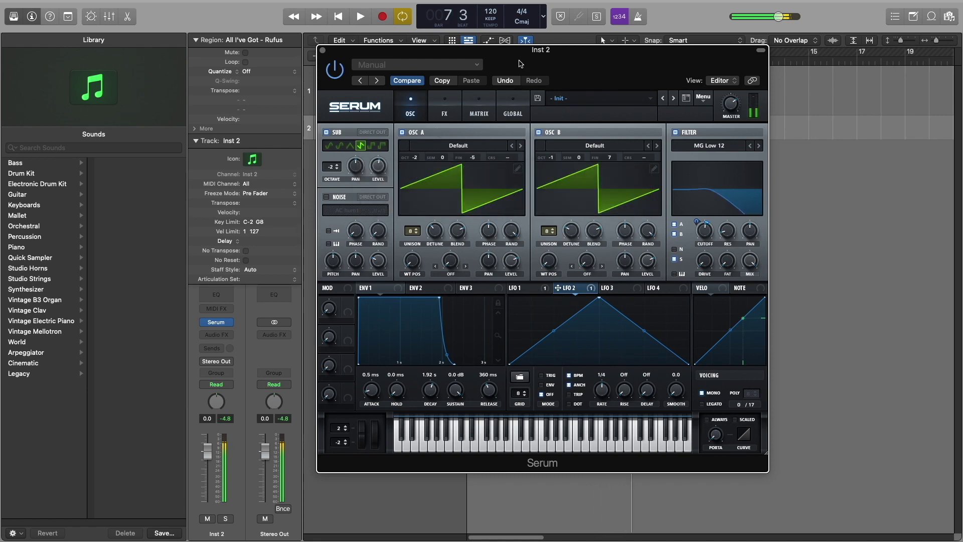
drag(521, 63, 498, 71)
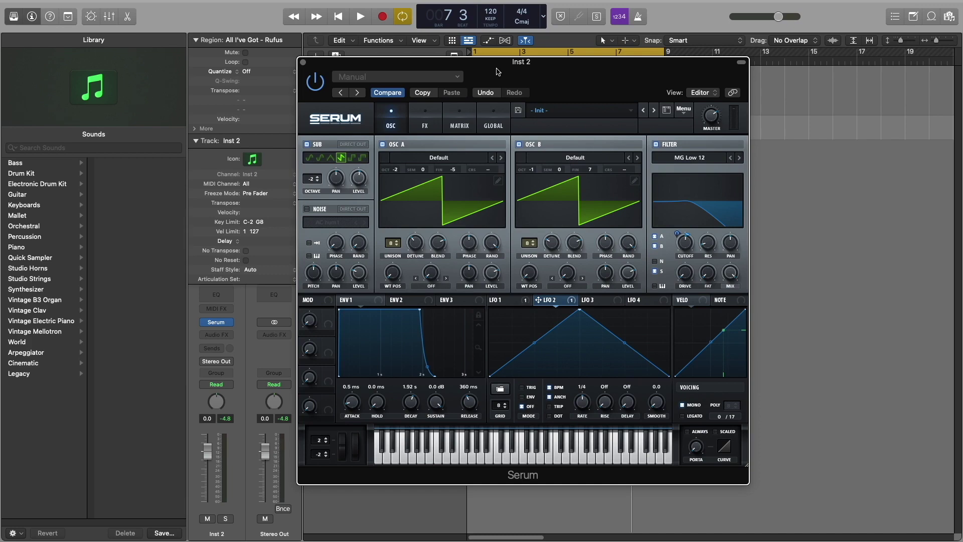